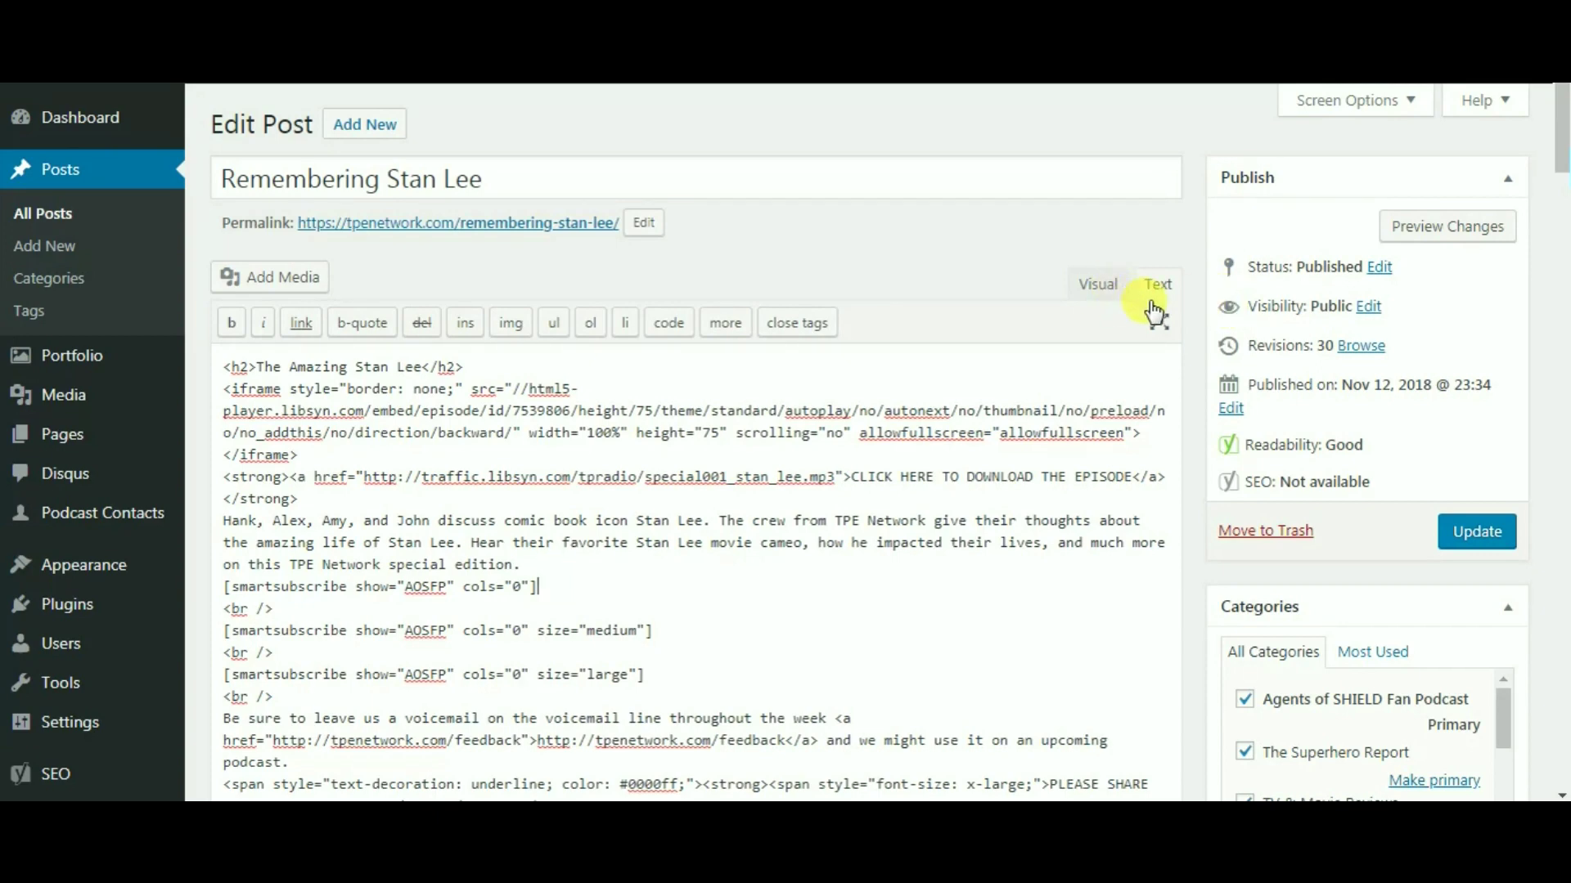
Compare the show name AOSFP in the shortcode with the show's heading and shortcode in the Smart Subscribe settings
{"action": "left_click", "coordinate": [1097, 286]}
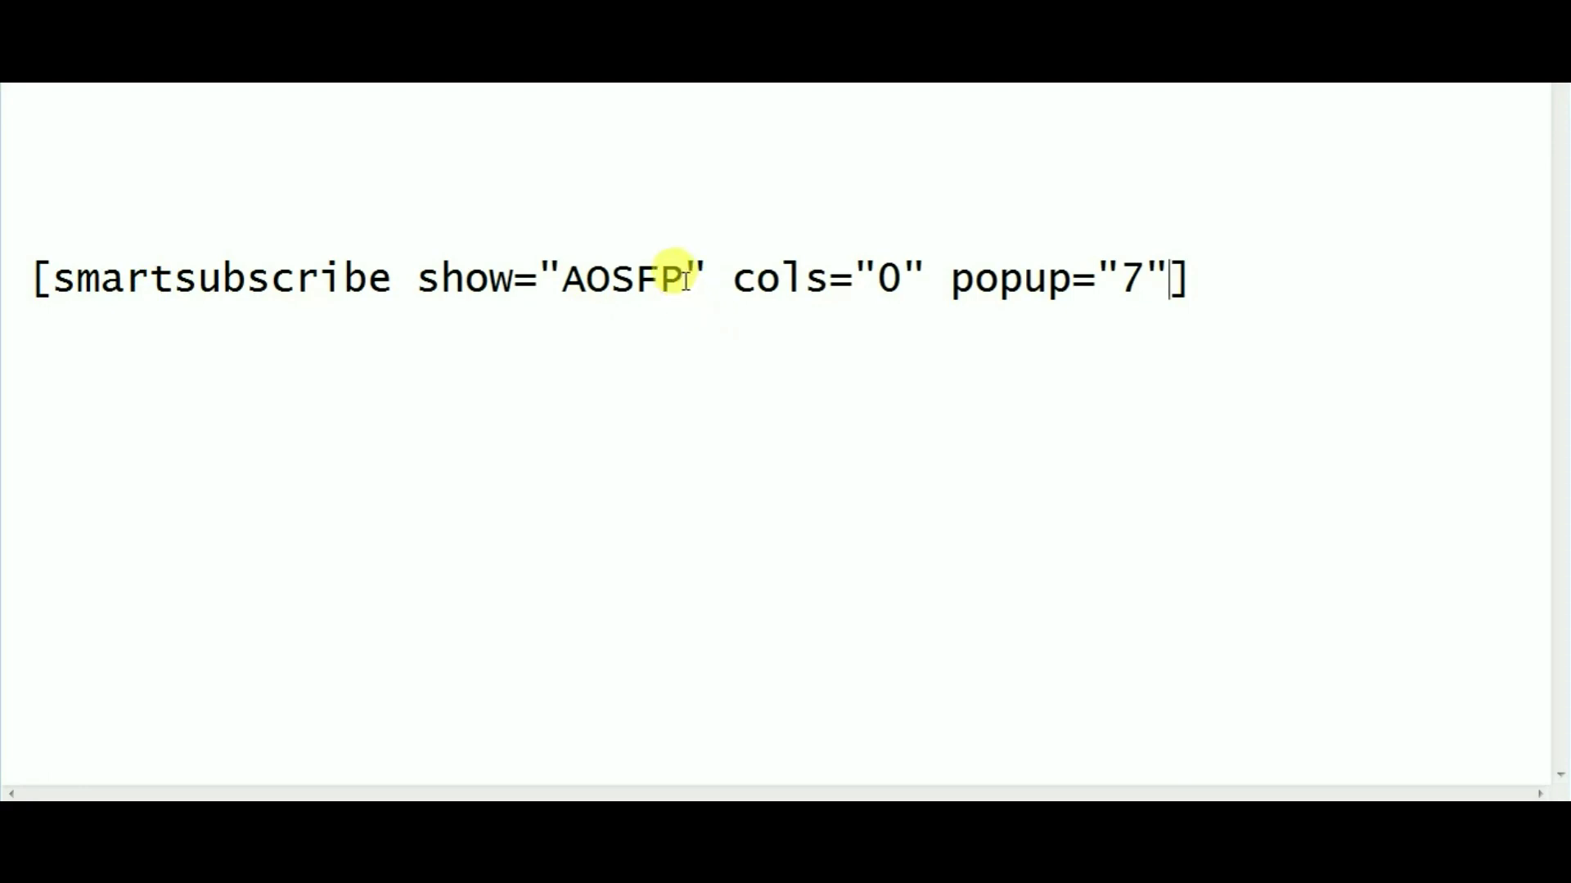
{"action": "left_click_drag", "start_coordinate": [684, 286], "coordinate": [562, 283]}
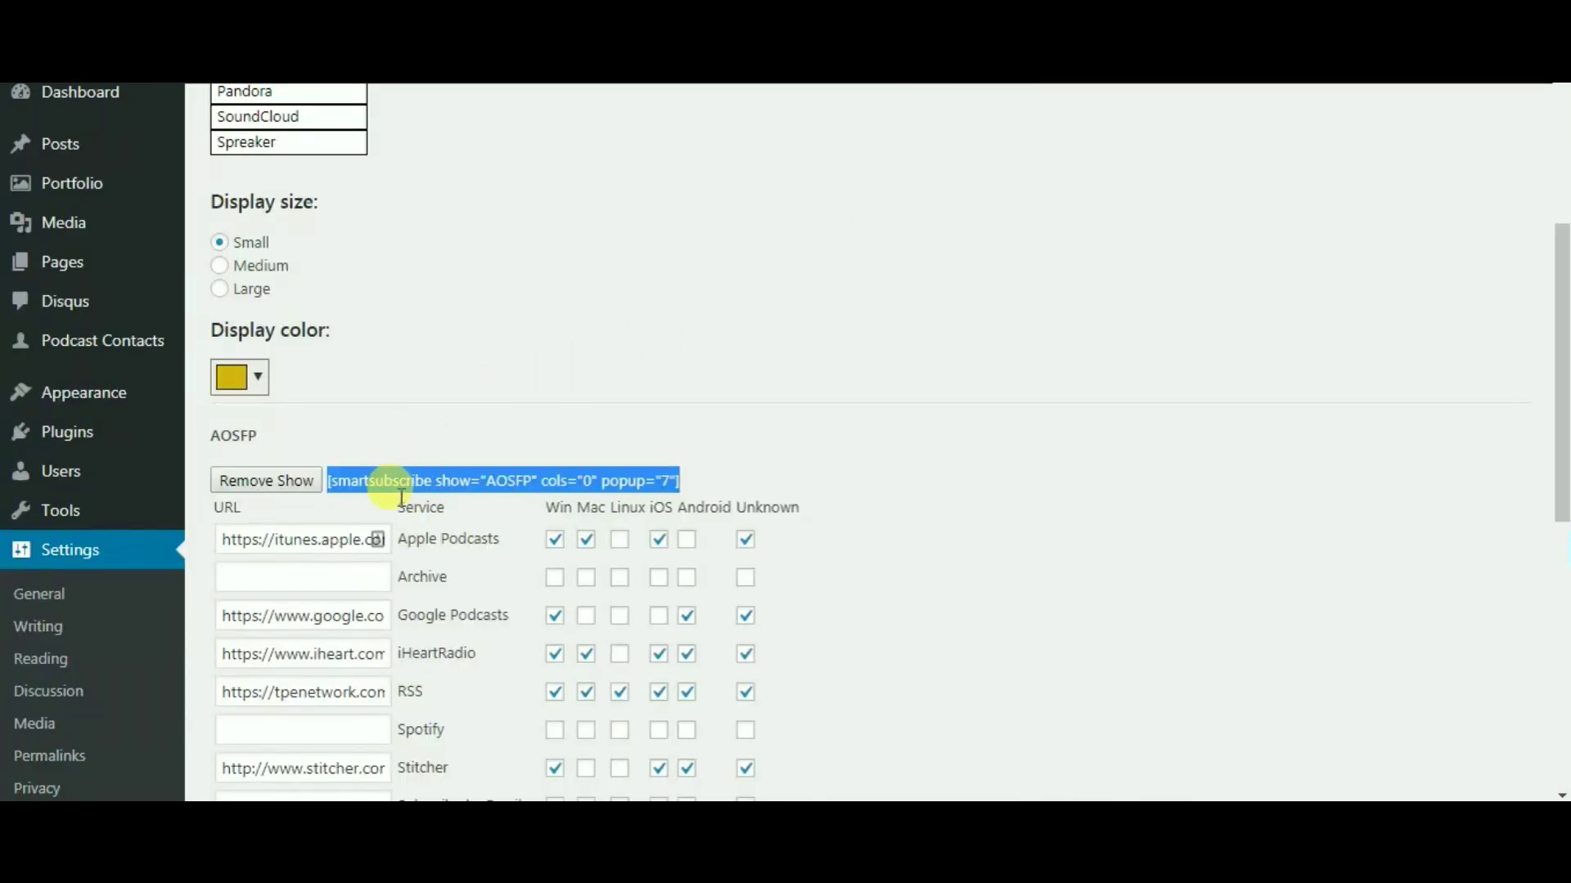
{"action": "scroll", "coordinate": [320, 494], "scroll_direction": "down", "scroll_amount": 2}
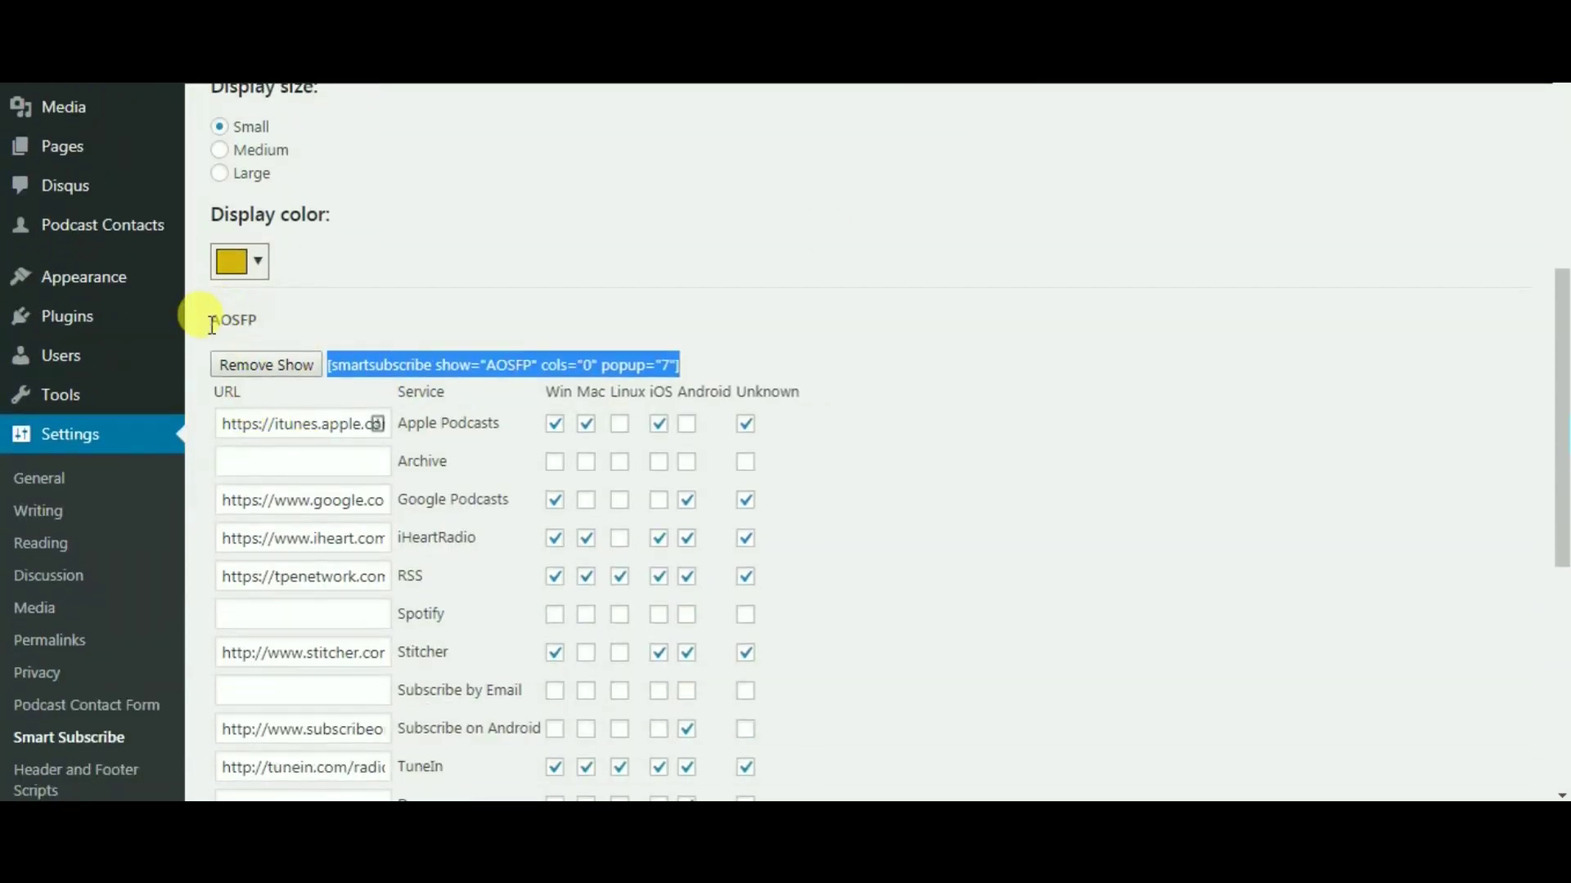
{"action": "left_click_drag", "start_coordinate": [210, 321], "coordinate": [262, 323]}
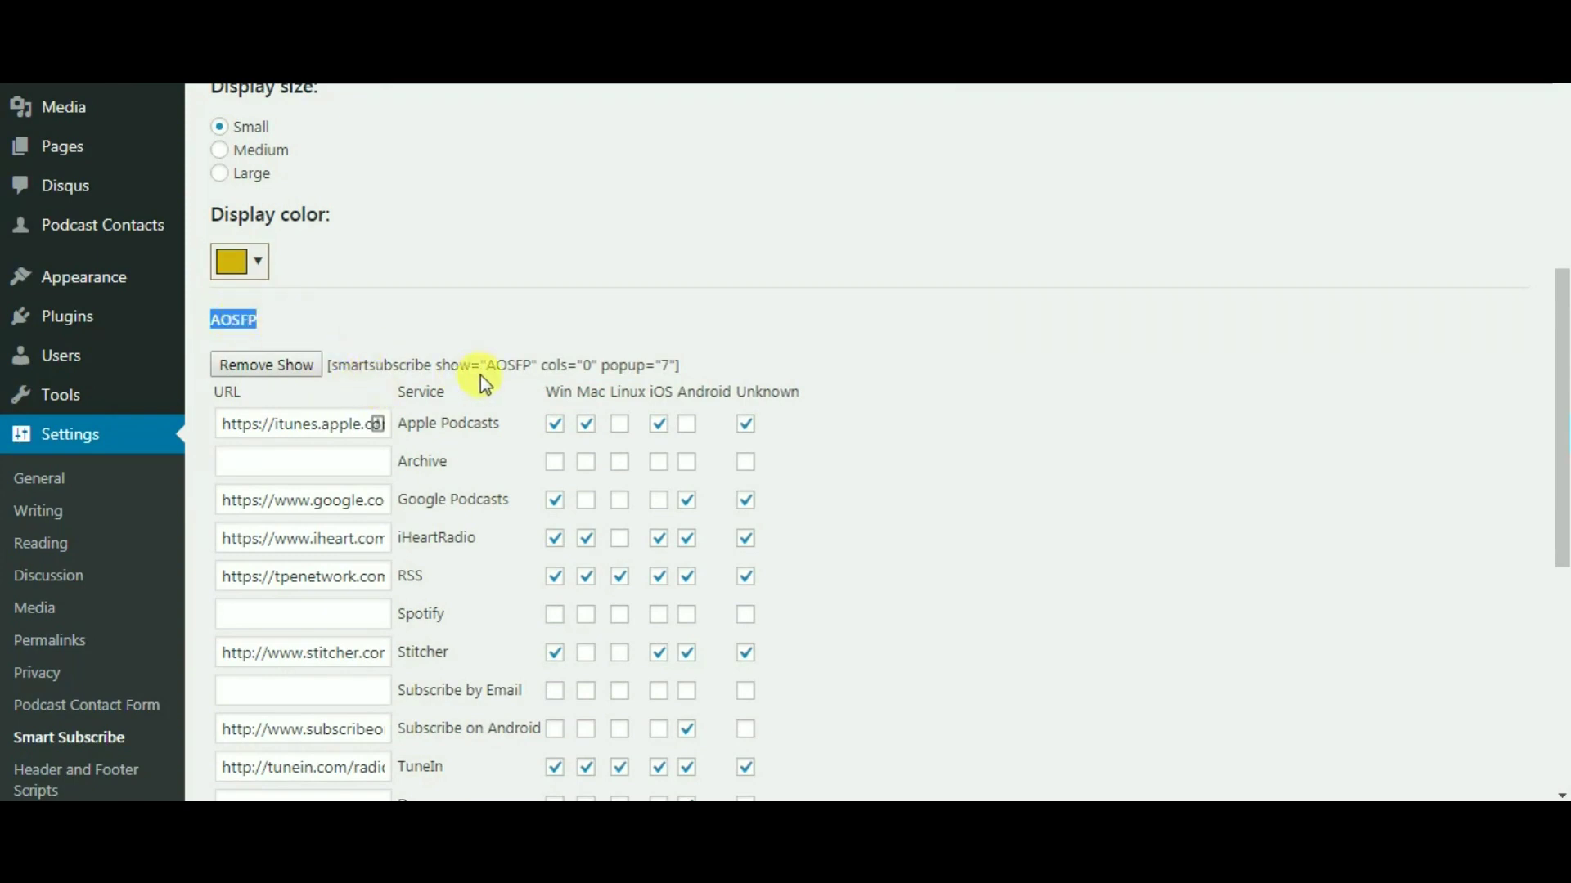
{"action": "left_click_drag", "start_coordinate": [688, 364], "coordinate": [327, 368]}
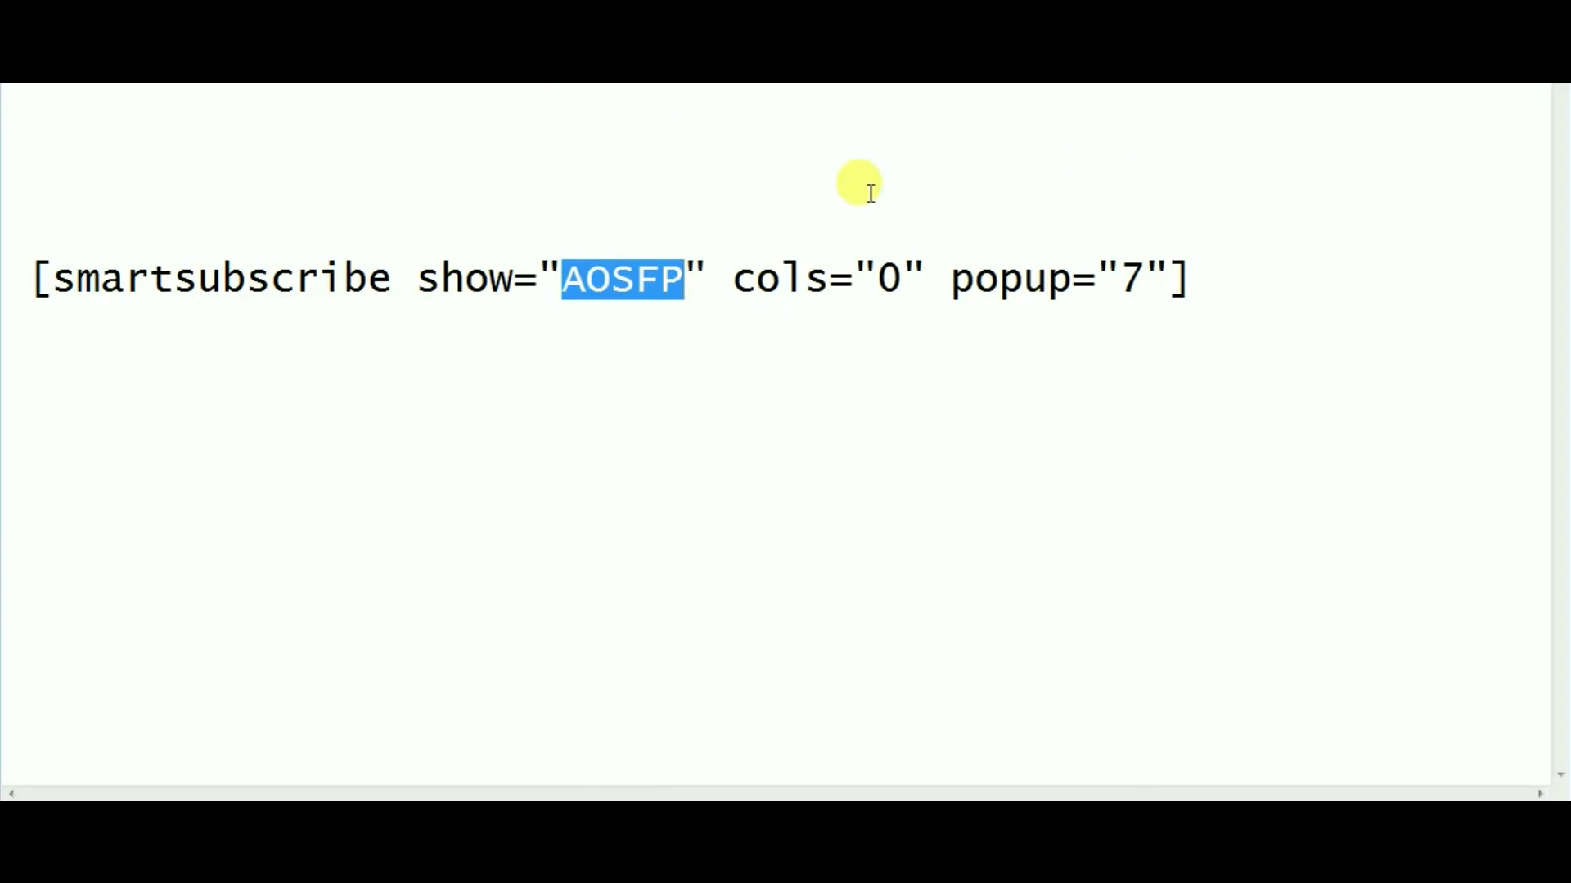
Try the shortcode's cols attribute with the value 5 and set it back to 0
{"action": "left_click_drag", "start_coordinate": [730, 280], "coordinate": [922, 278]}
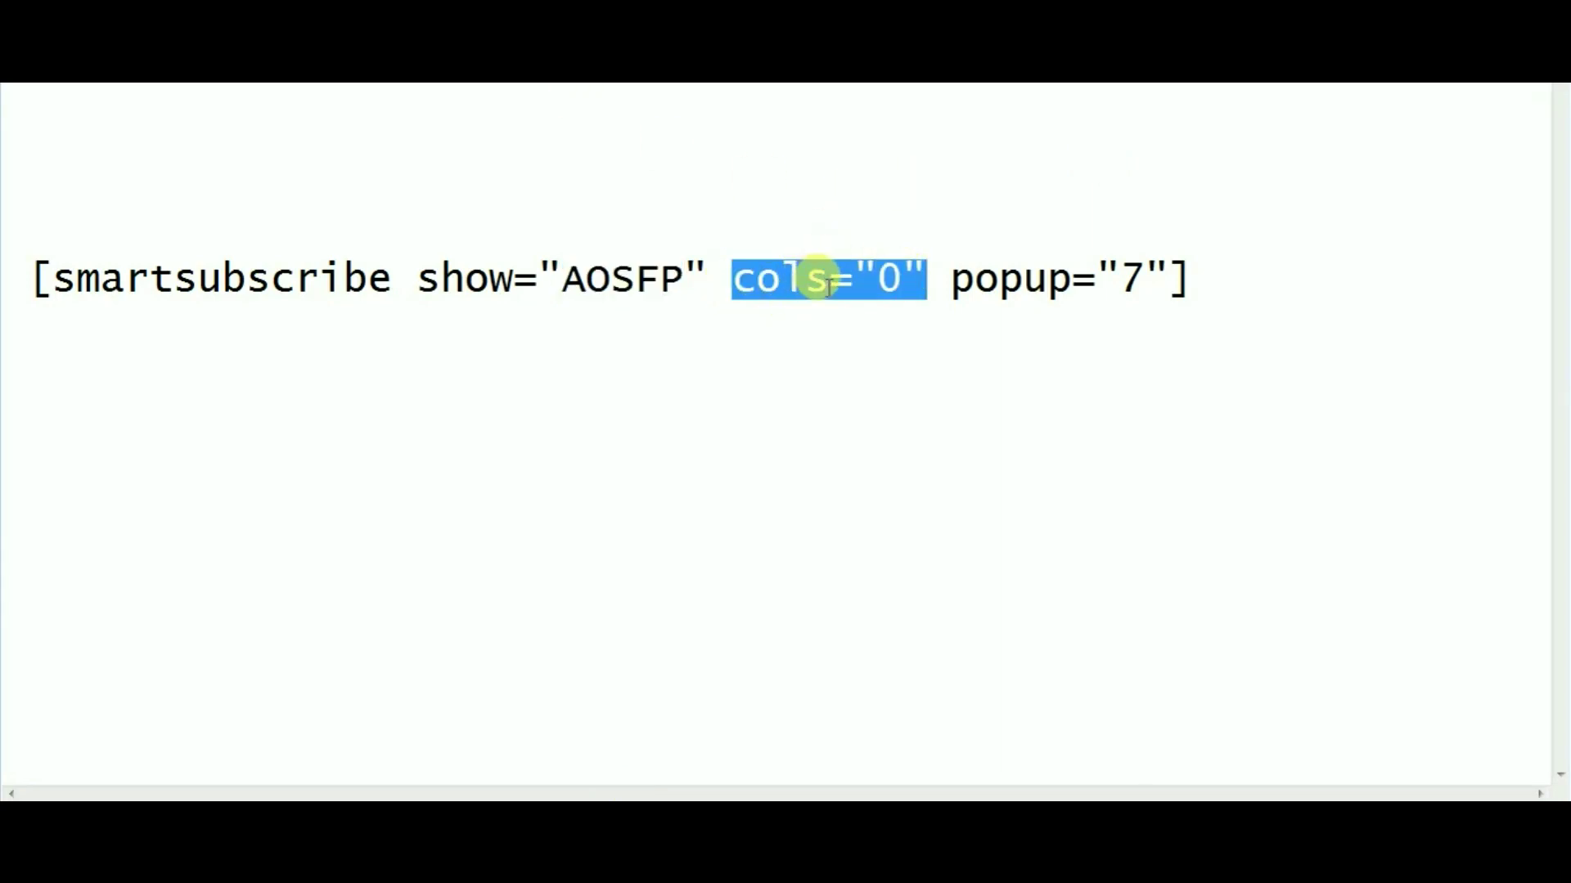
{"action": "left_click", "coordinate": [900, 282]}
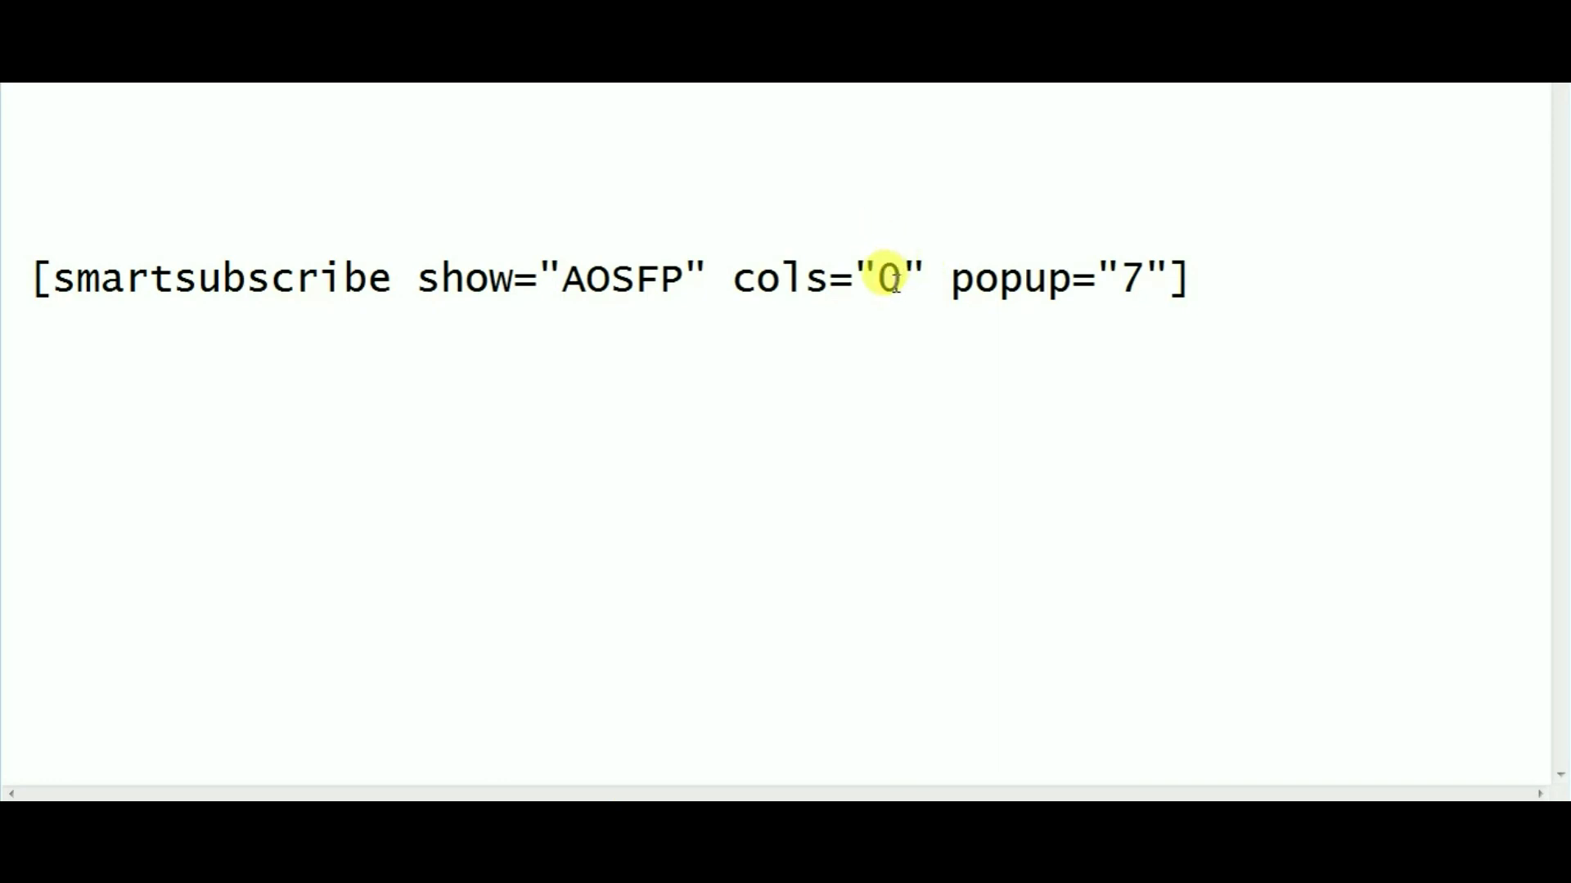
{"action": "left_click_drag", "start_coordinate": [895, 282], "coordinate": [882, 285]}
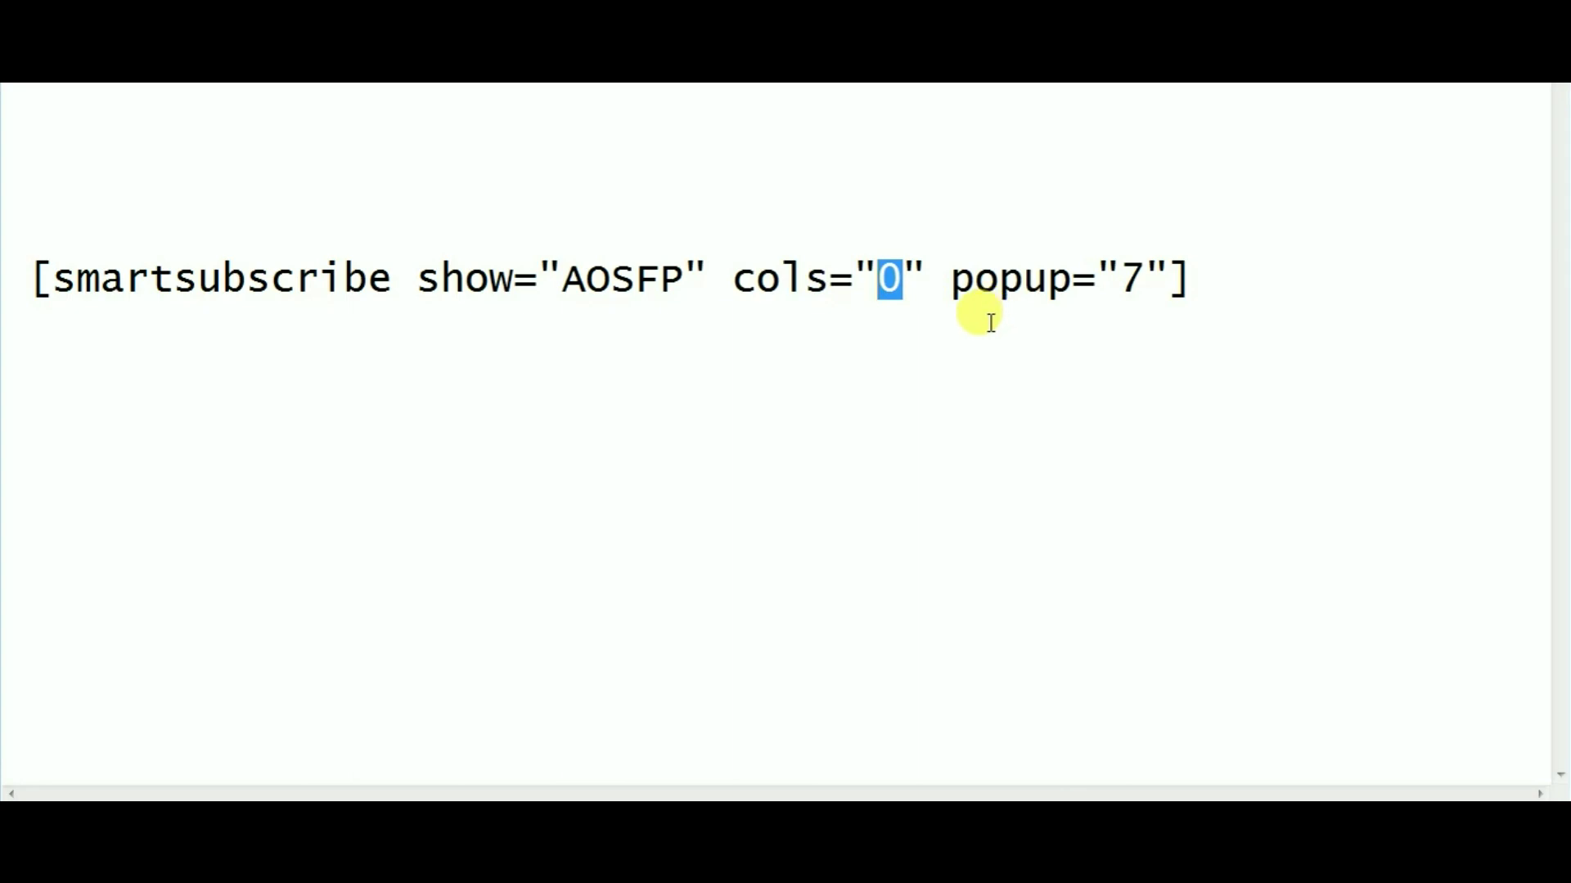
{"action": "type", "text": "5"}
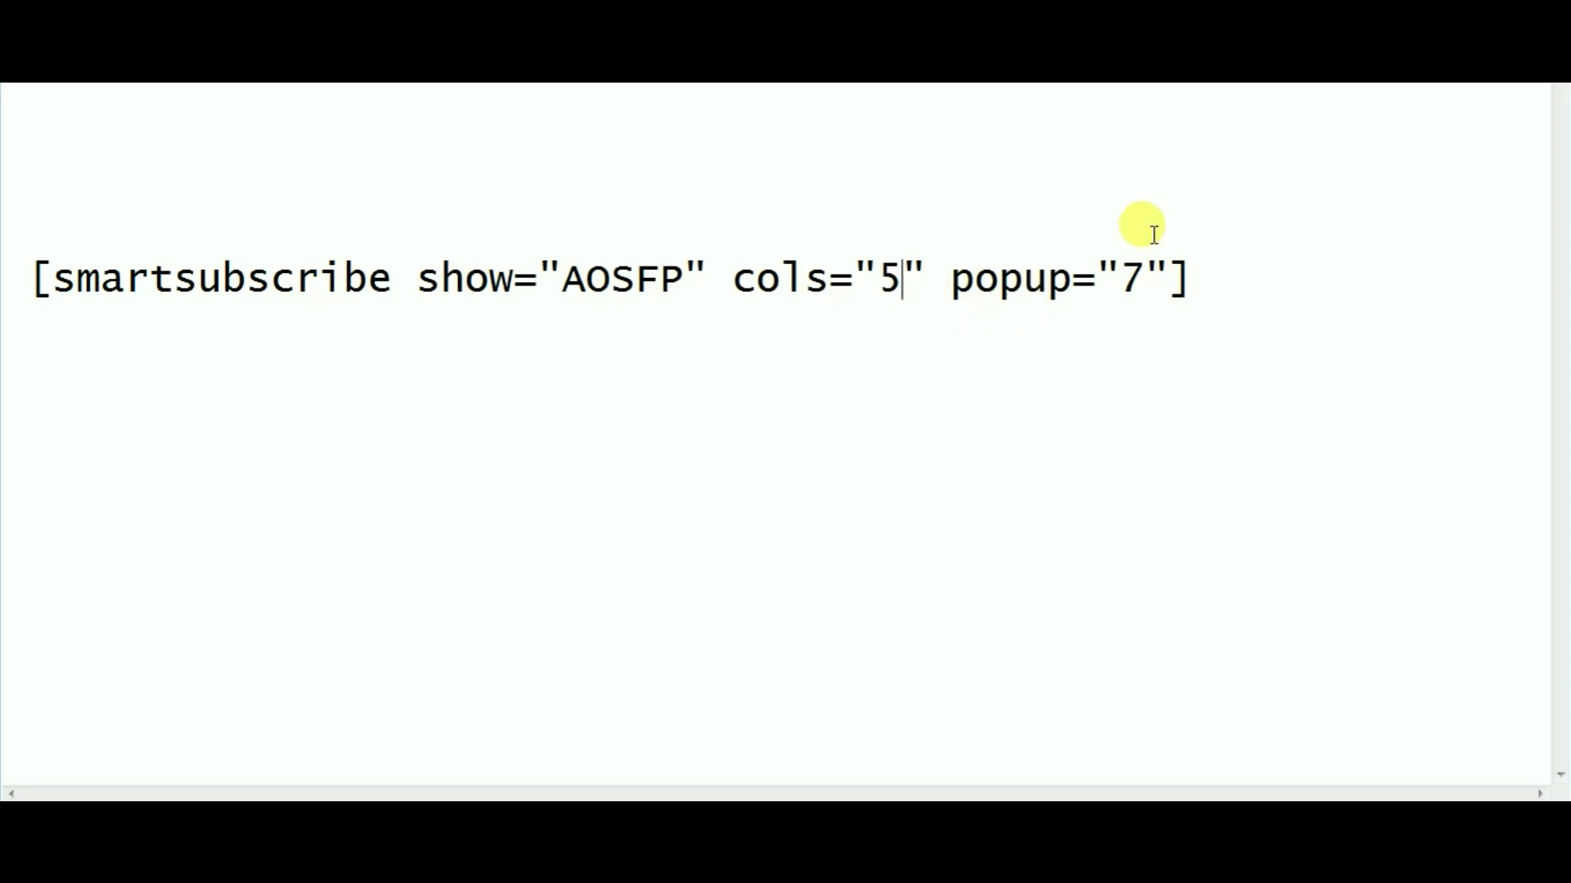
{"action": "double_click", "coordinate": [888, 270]}
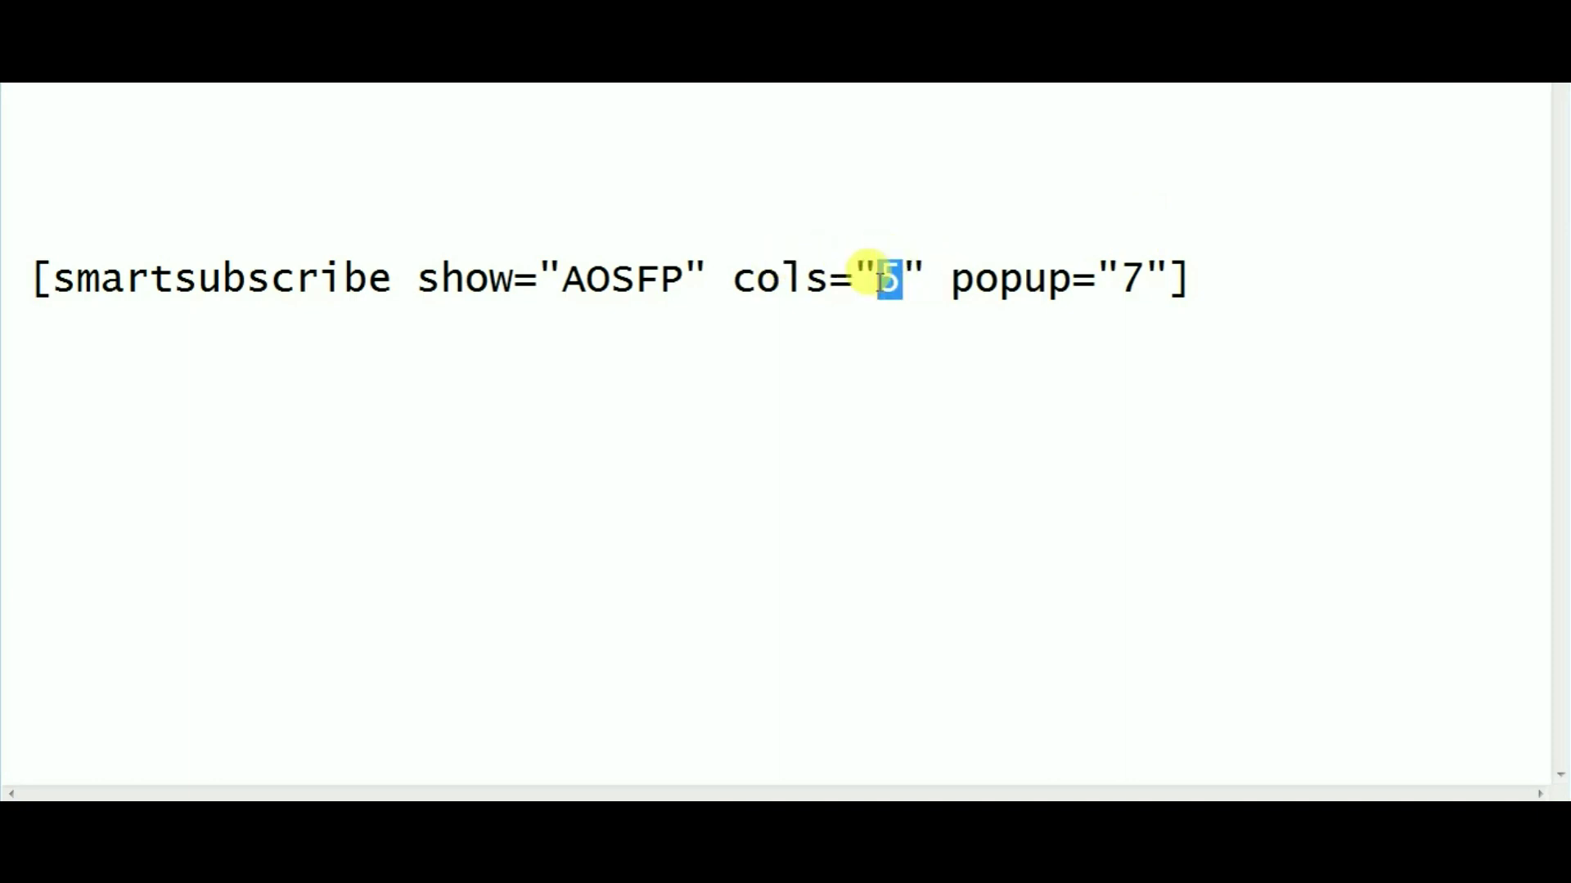
{"action": "type", "text": "0"}
Try the values 0 and 30 for the shortcode's popup attribute and set it back to 7
{"action": "left_click", "coordinate": [967, 283]}
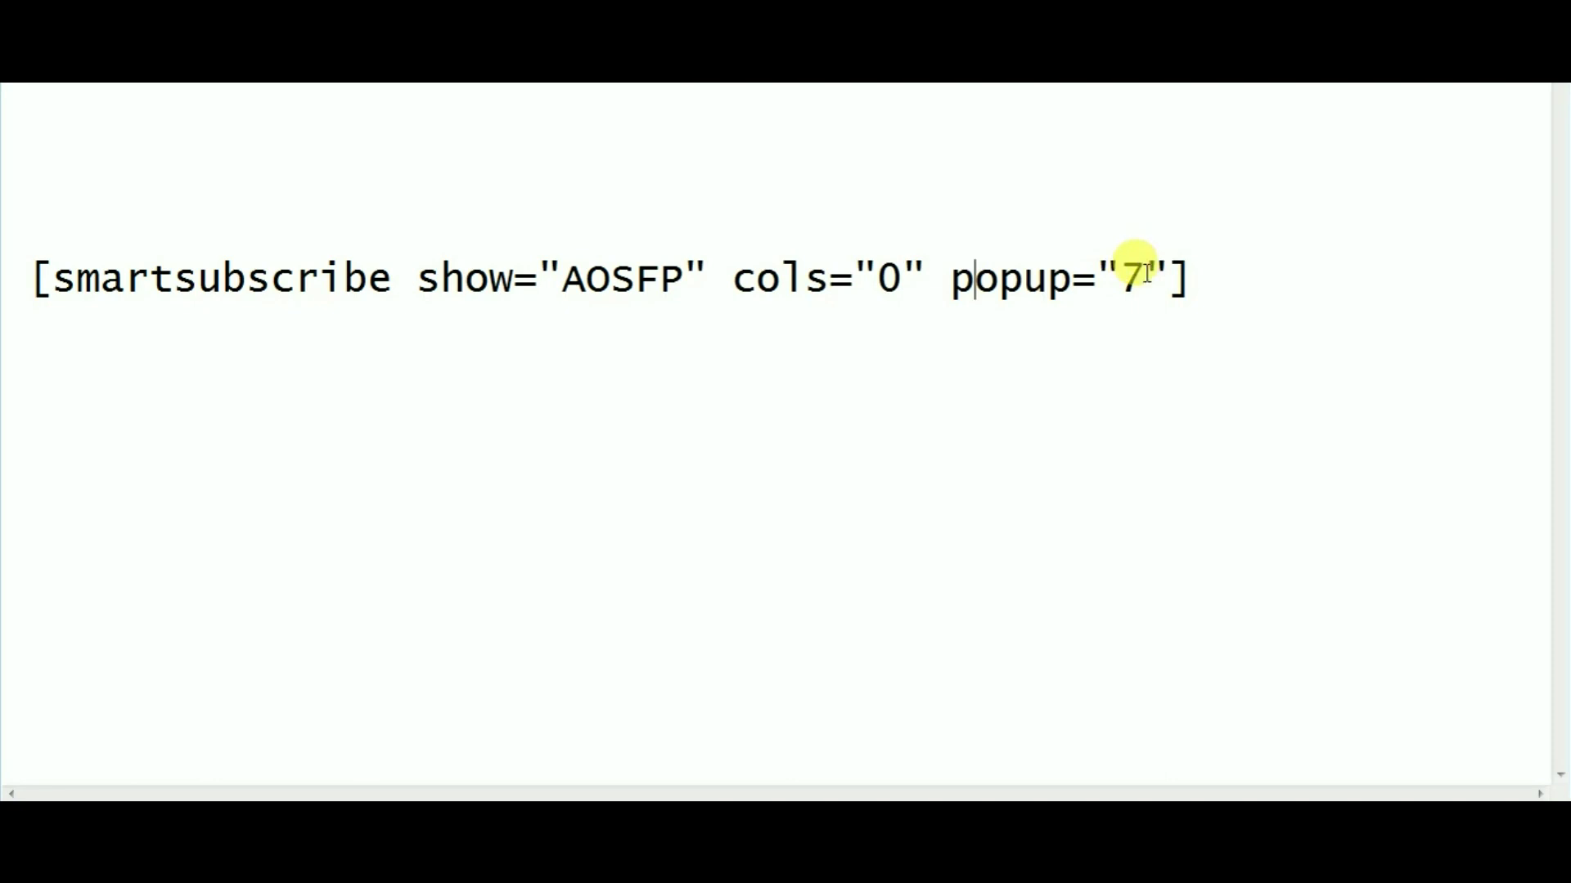
{"action": "double_click", "coordinate": [1129, 280]}
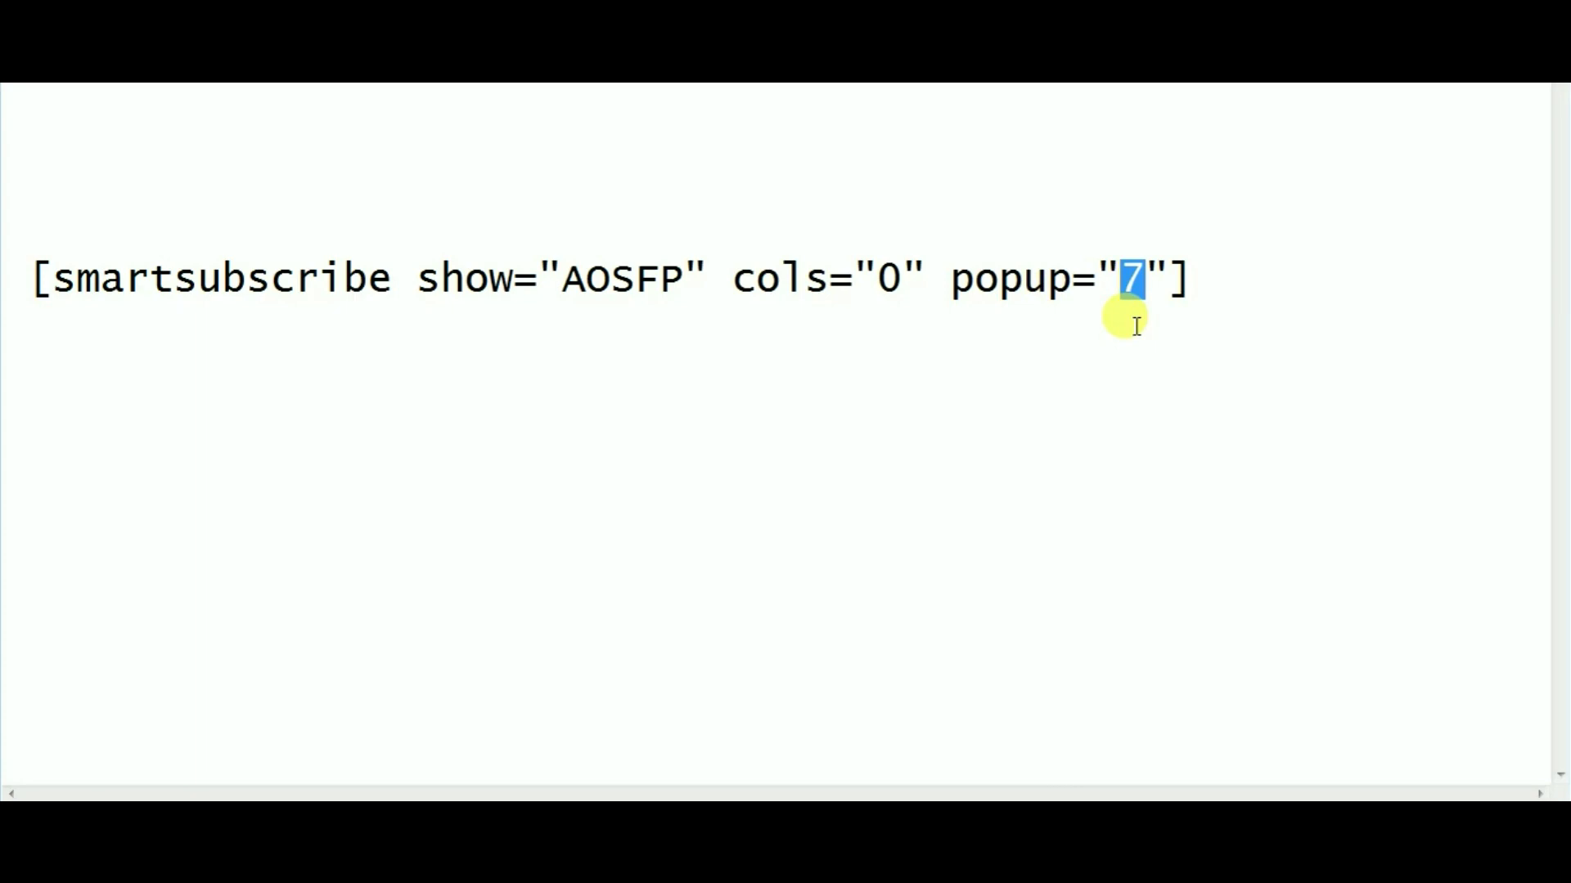
{"action": "type", "text": "0"}
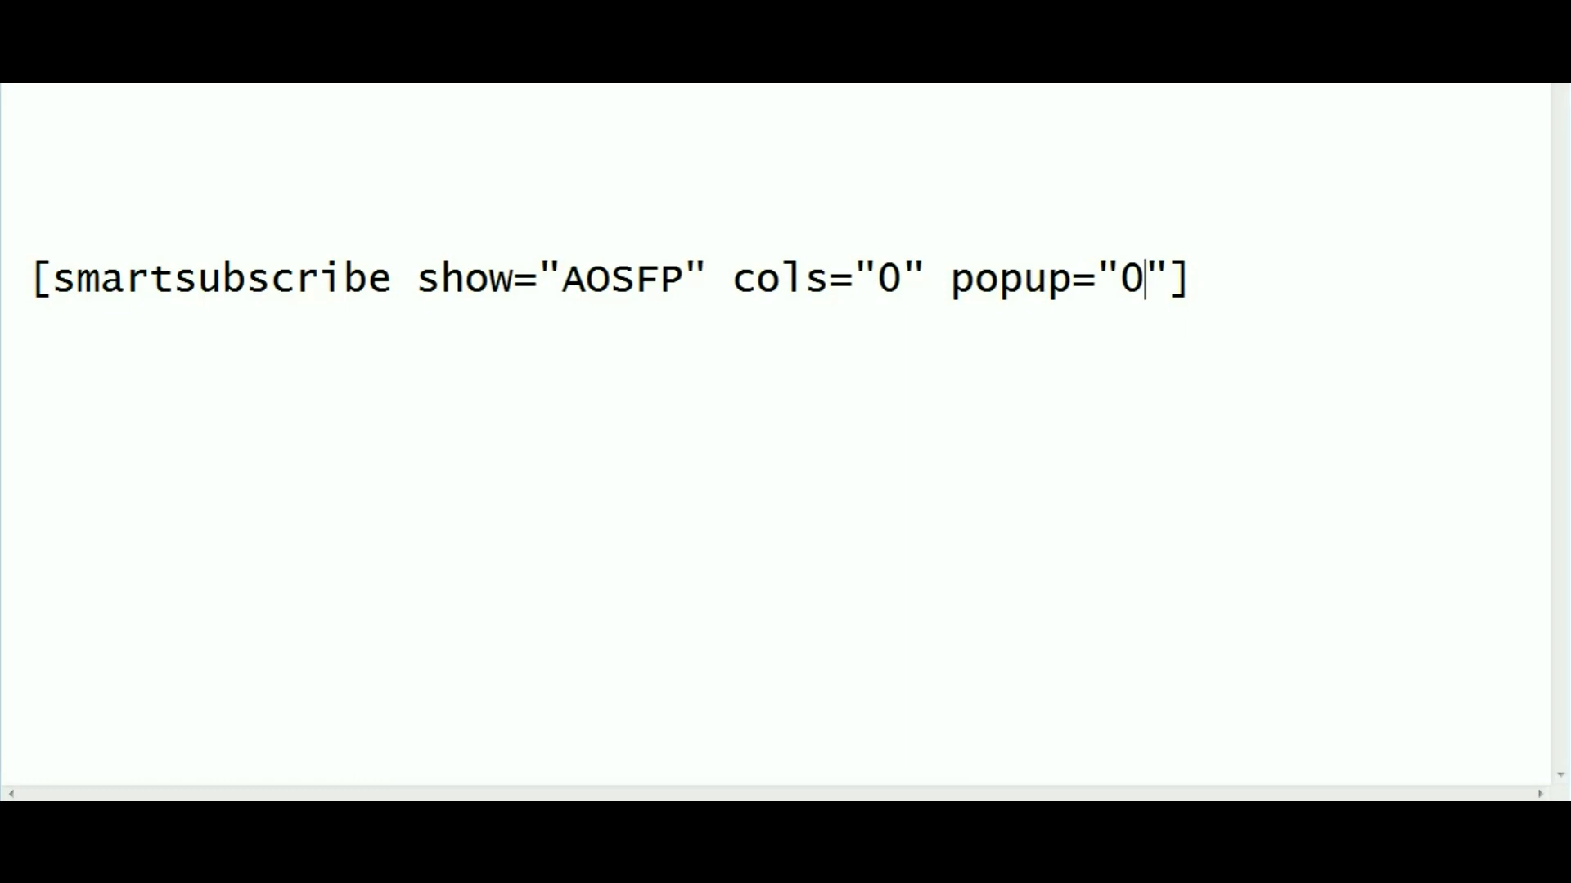
{"action": "key", "text": "BackSpace"}
{"action": "type", "text": "30"}
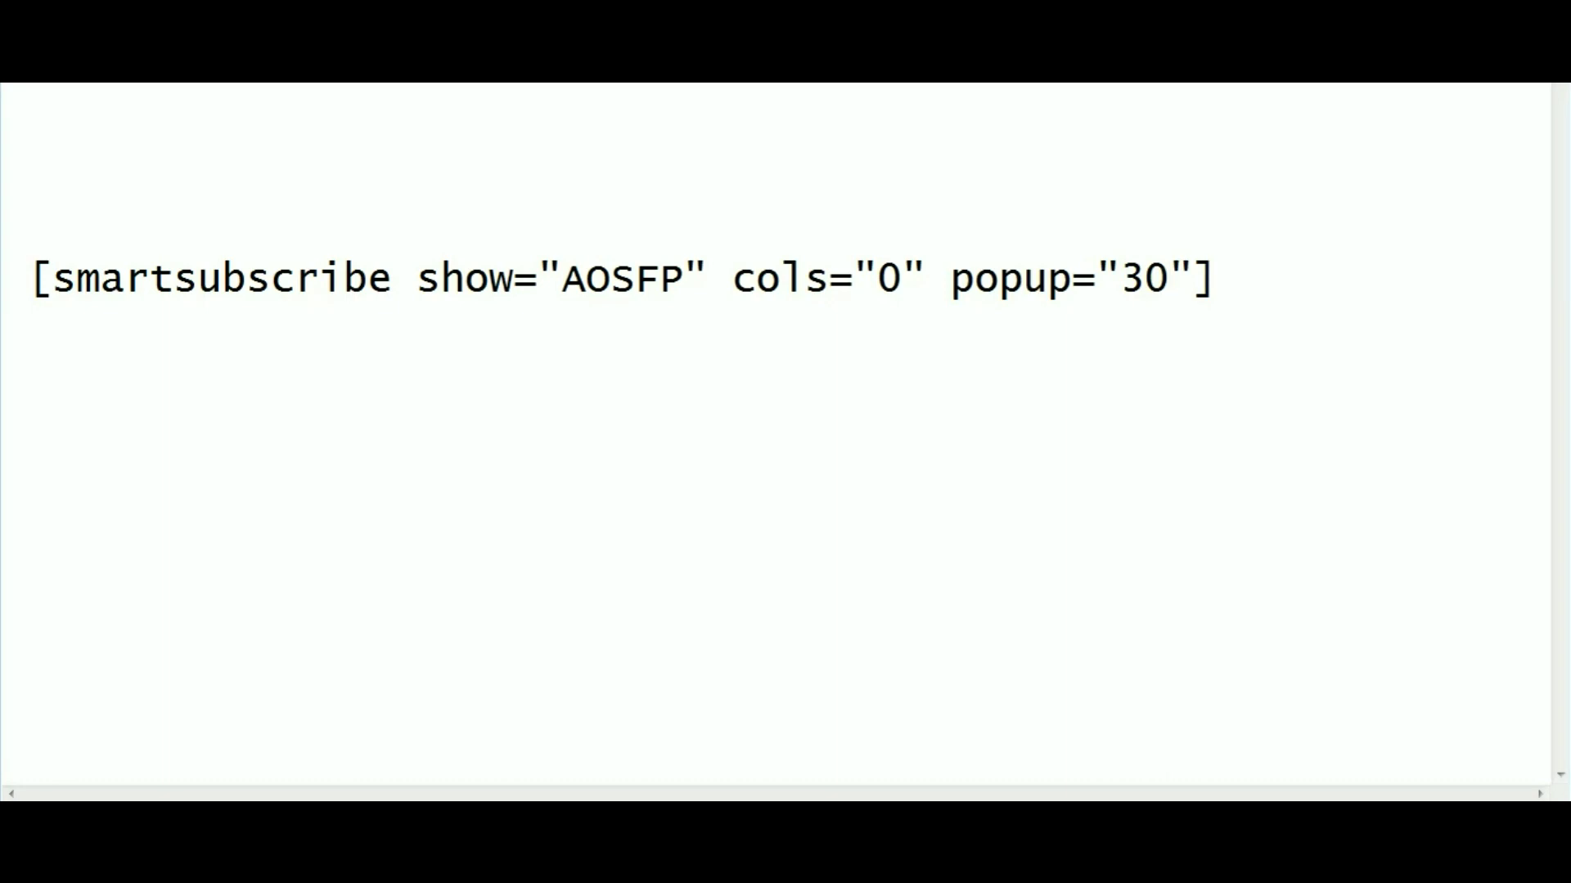
{"action": "key", "text": "BackSpace"}
{"action": "key", "text": "BackSpace"}
{"action": "type", "text": "7"}
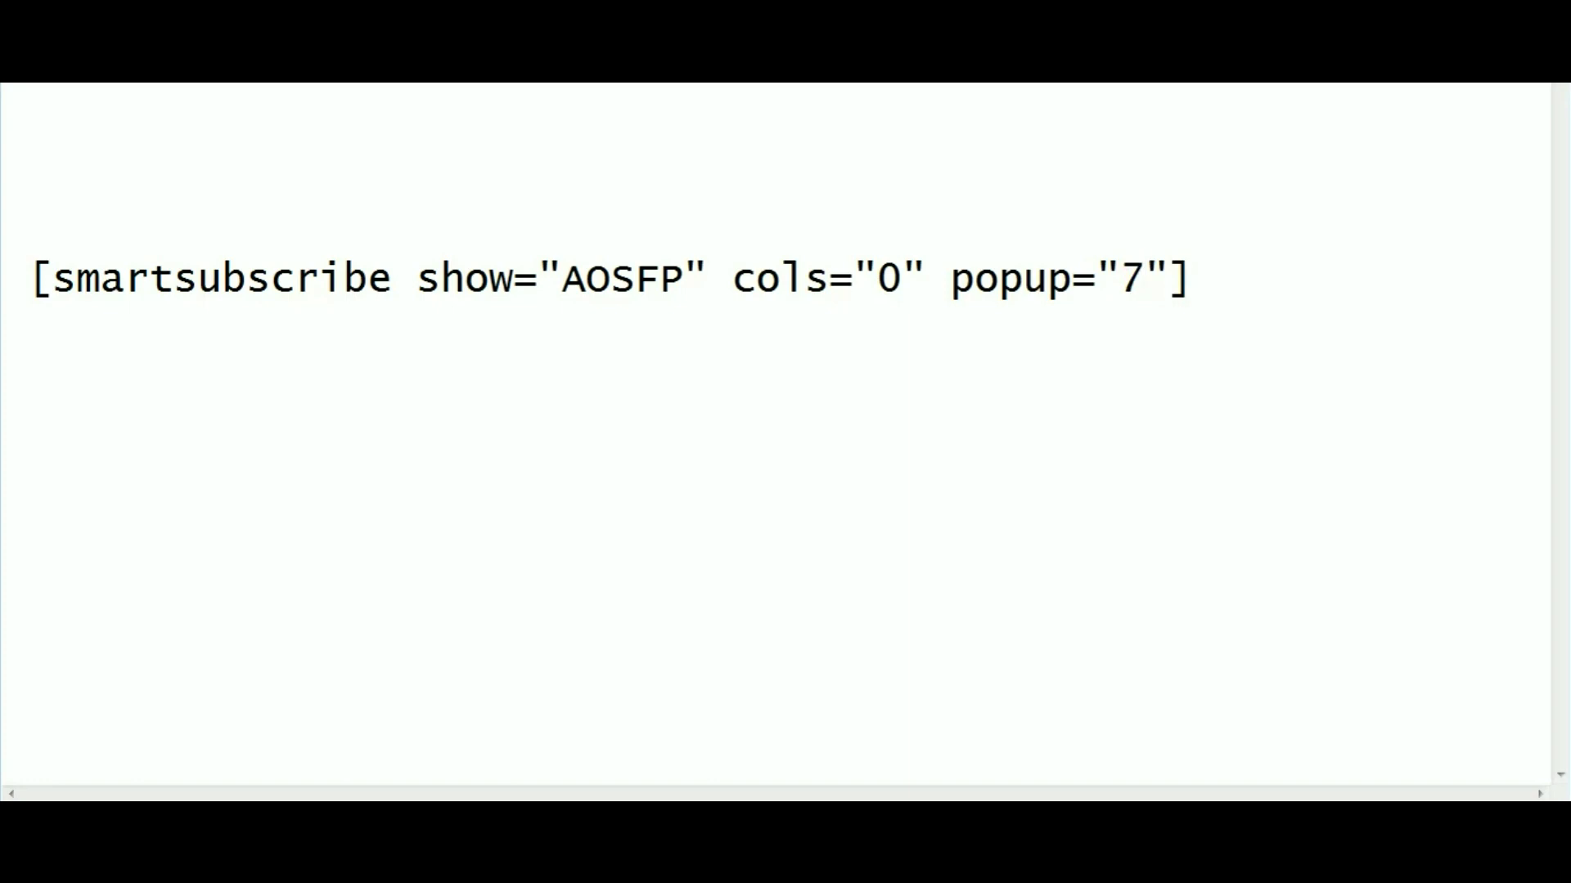
Delete the whole popup="7" attribute from the shortcode and undo the deletion
{"action": "double_click", "coordinate": [1156, 270]}
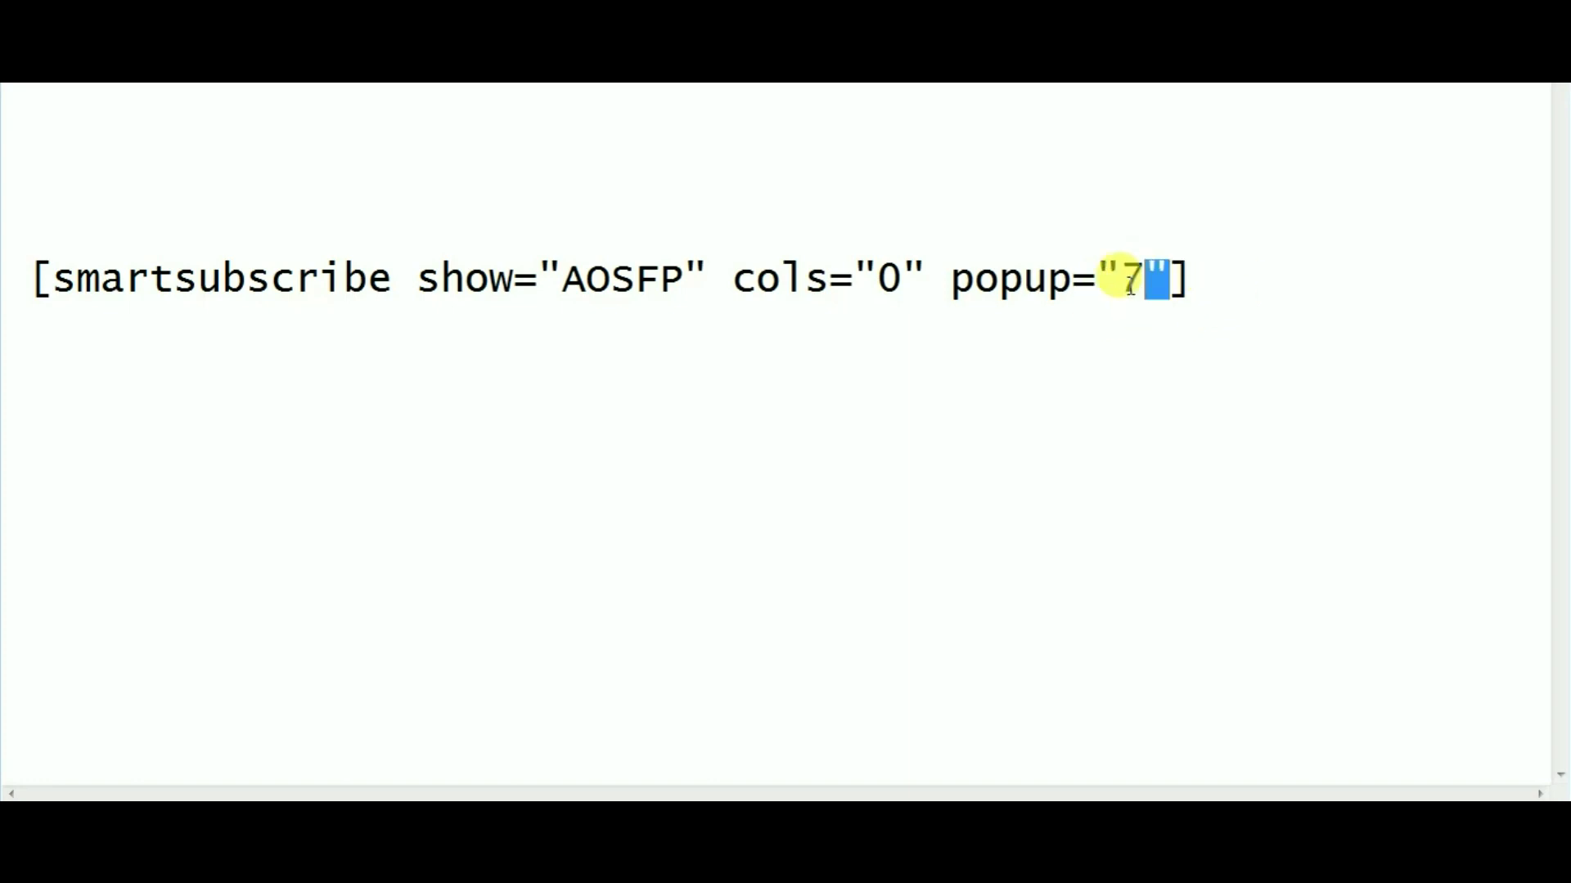
{"action": "left_click_drag", "start_coordinate": [1132, 281], "coordinate": [940, 277]}
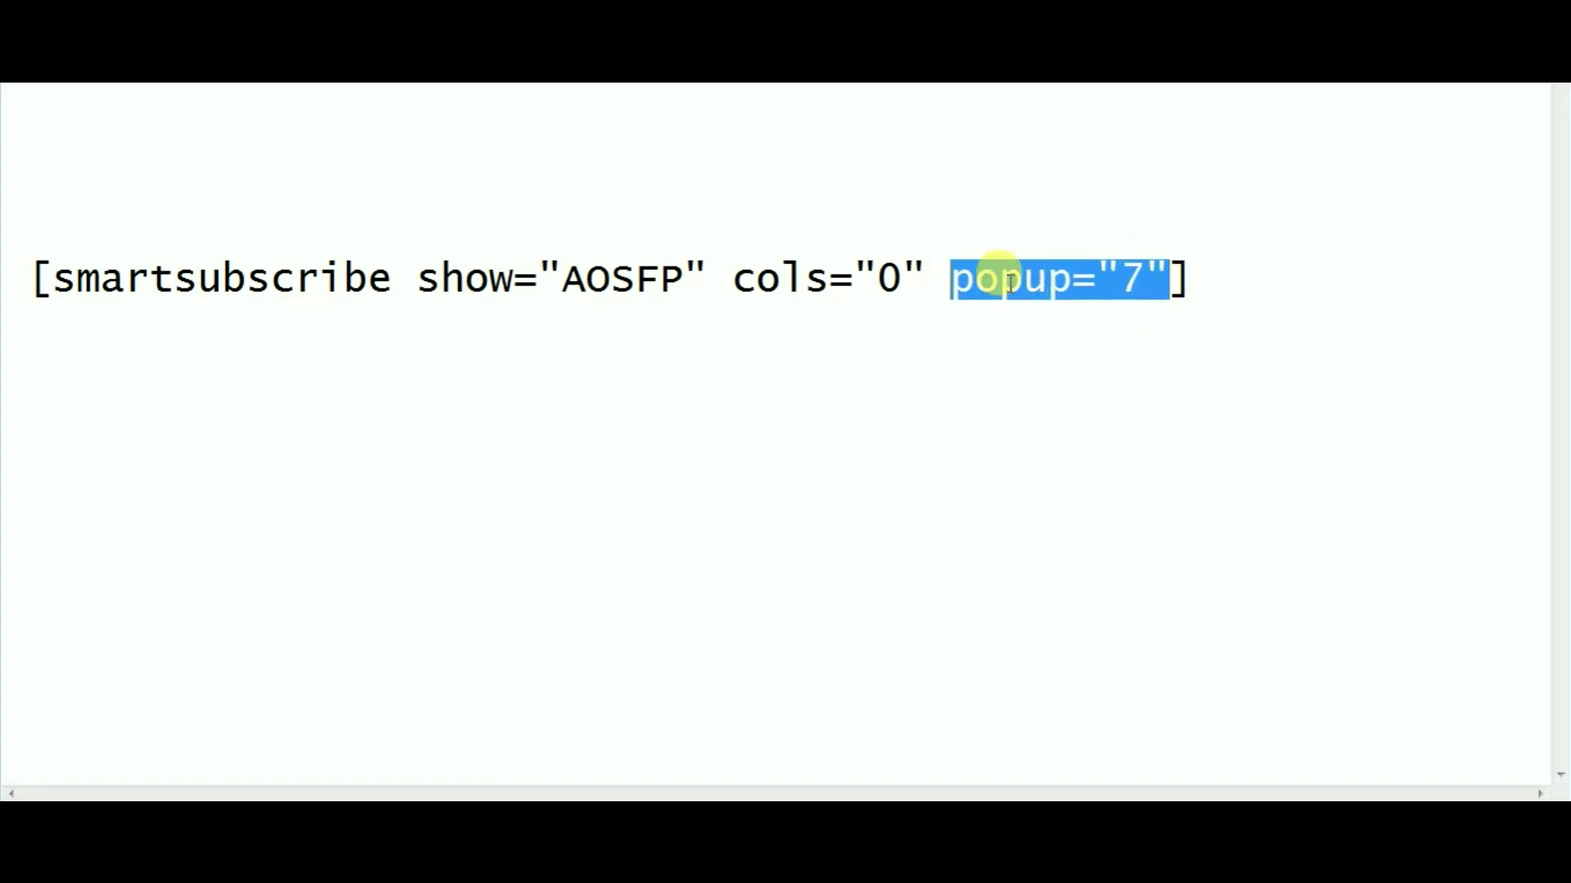
{"action": "key", "text": "BackSpace"}
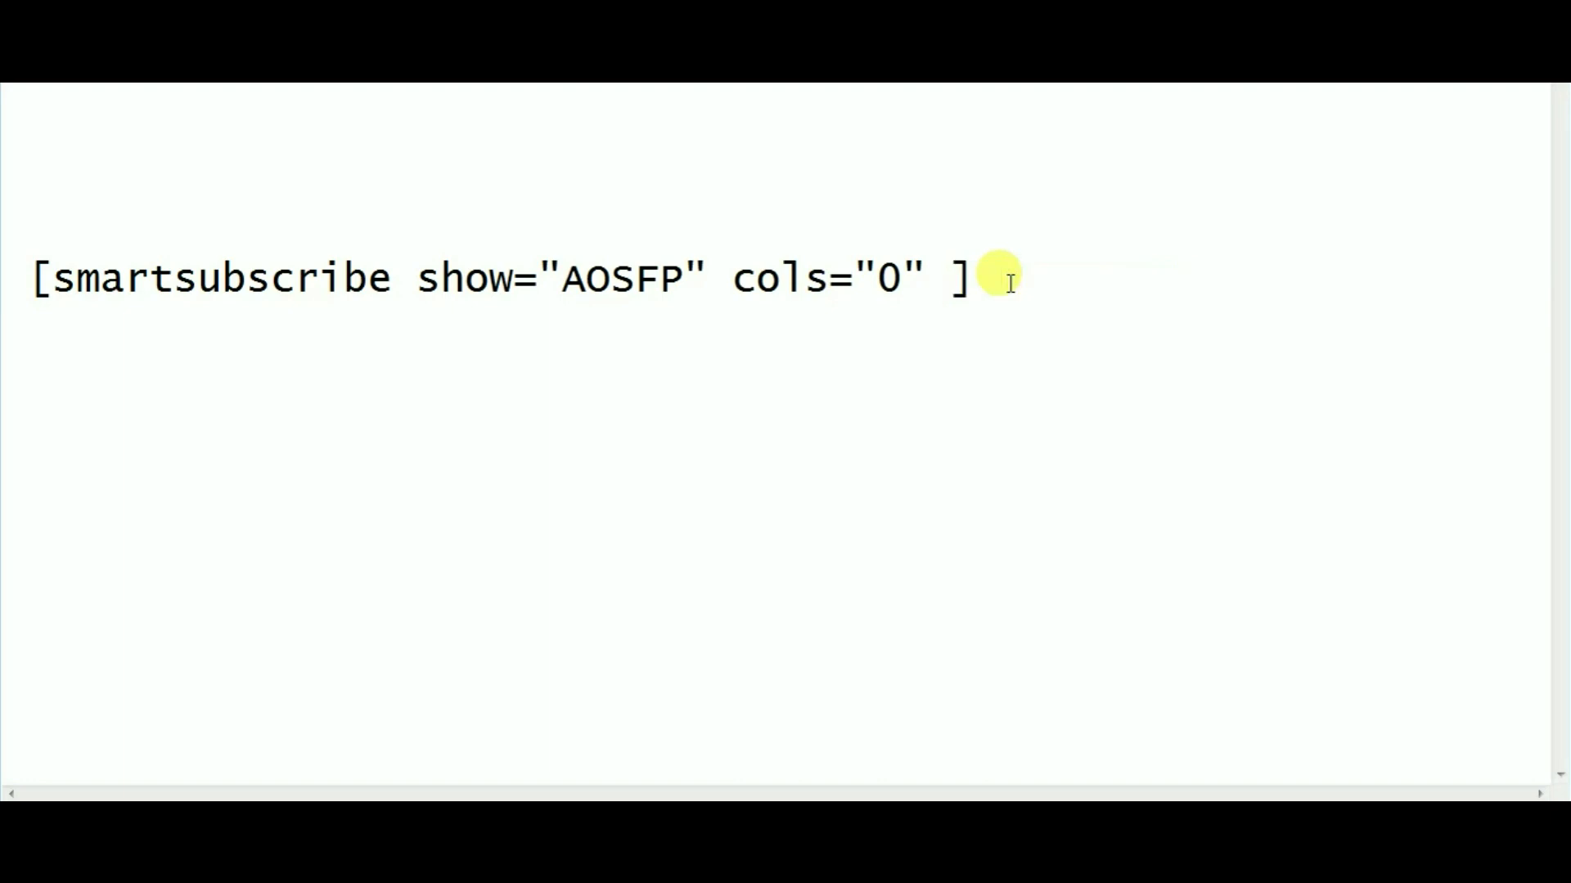
{"action": "left_click", "coordinate": [51, 3]}
{"action": "left_click", "coordinate": [73, 28]}
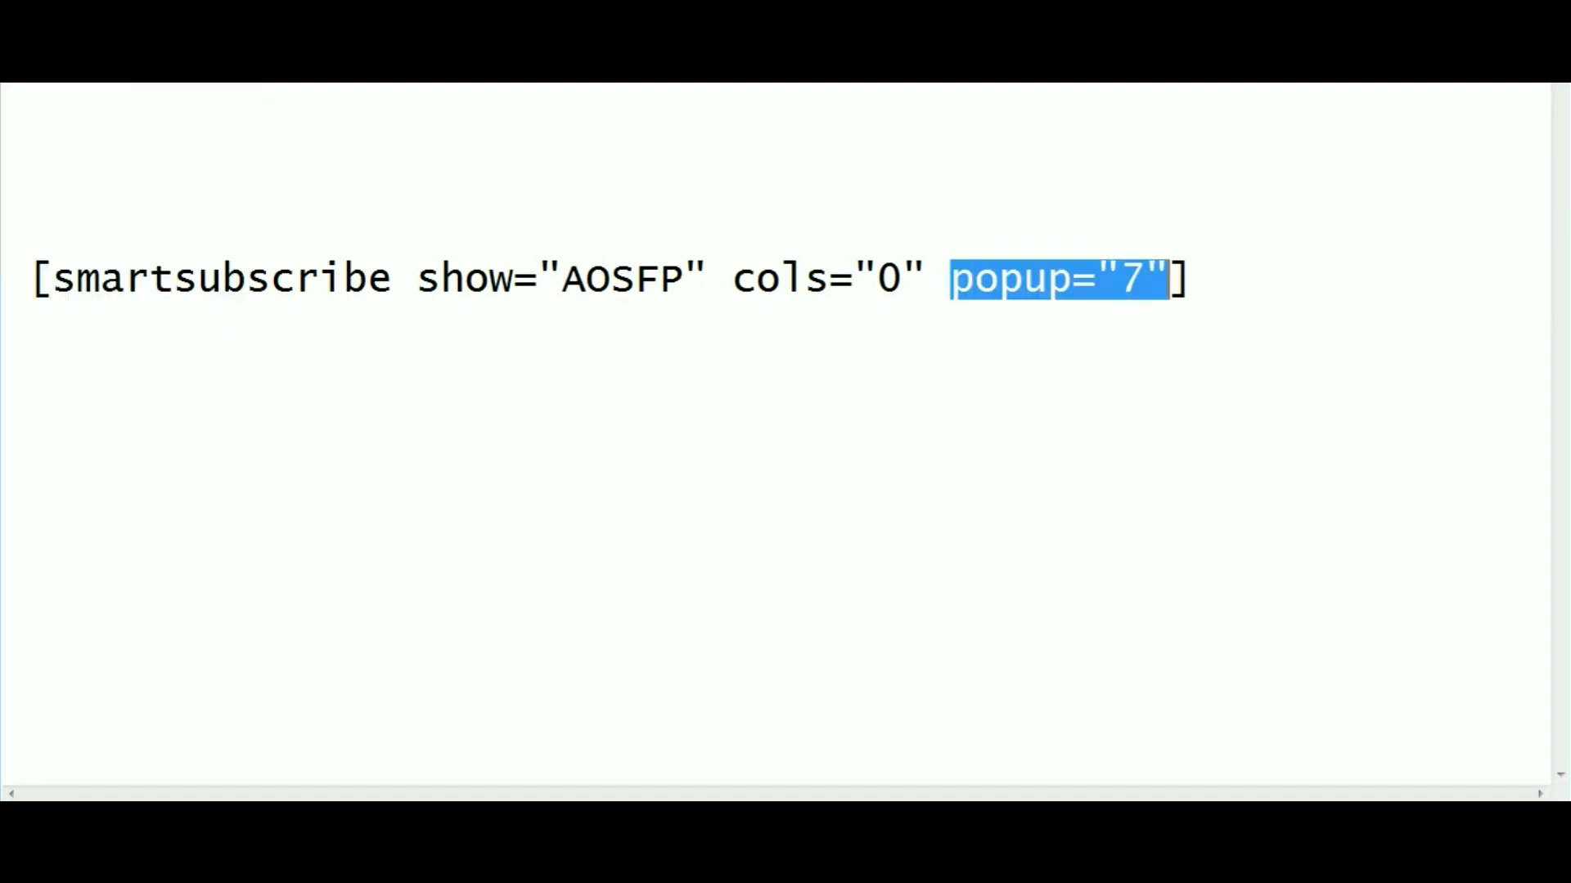
Add the attribute size="small" after the popup attribute and select the entire shortcode
{"action": "left_click", "coordinate": [1168, 279]}
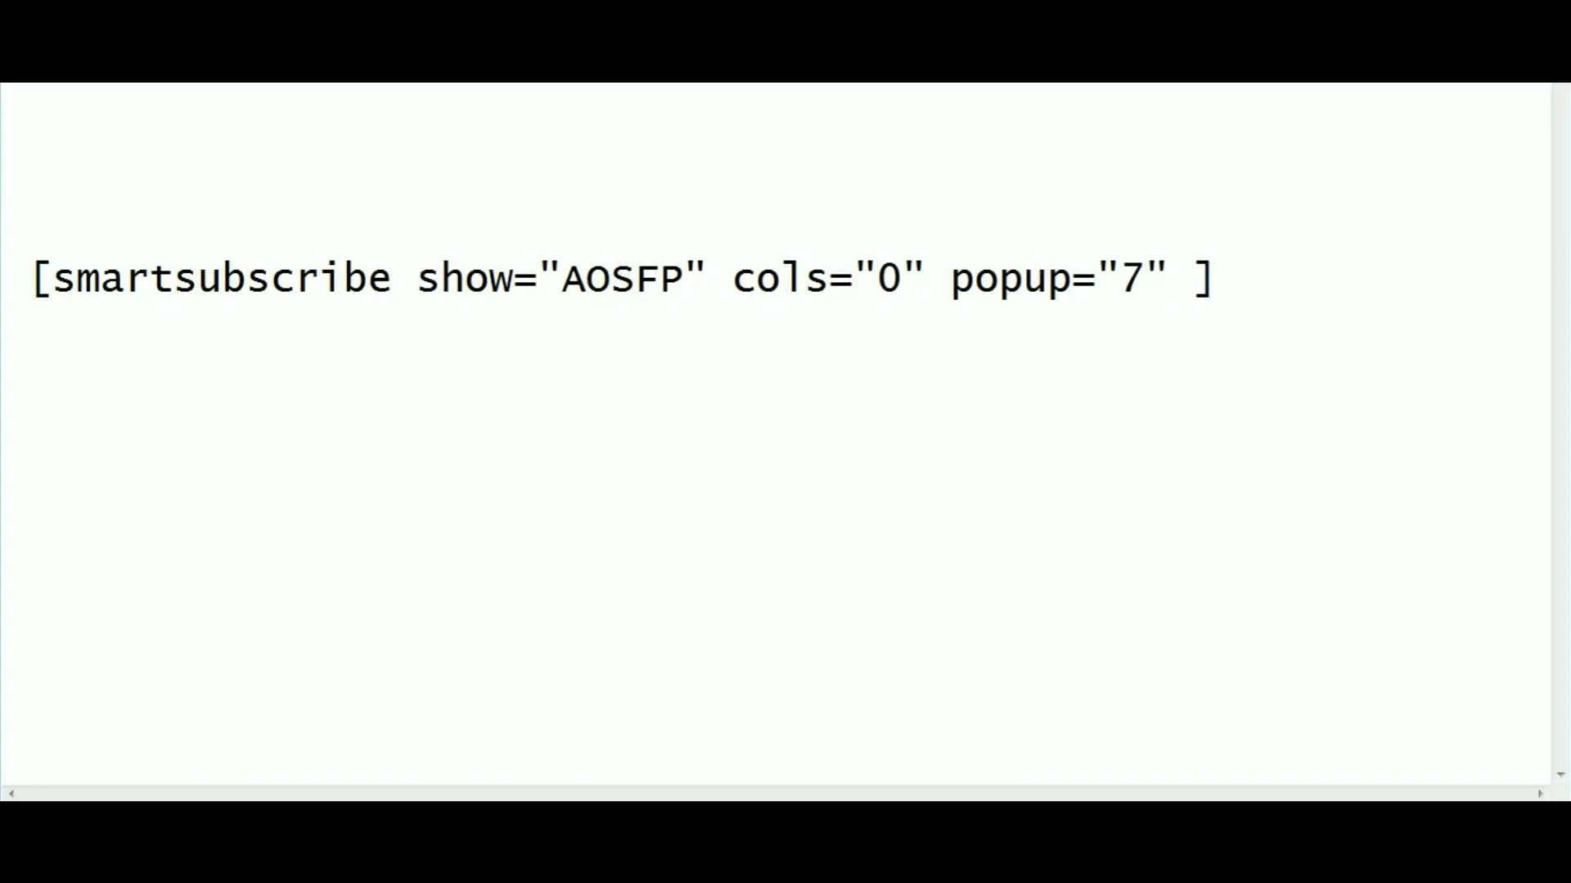
{"action": "type", "text": "size"}
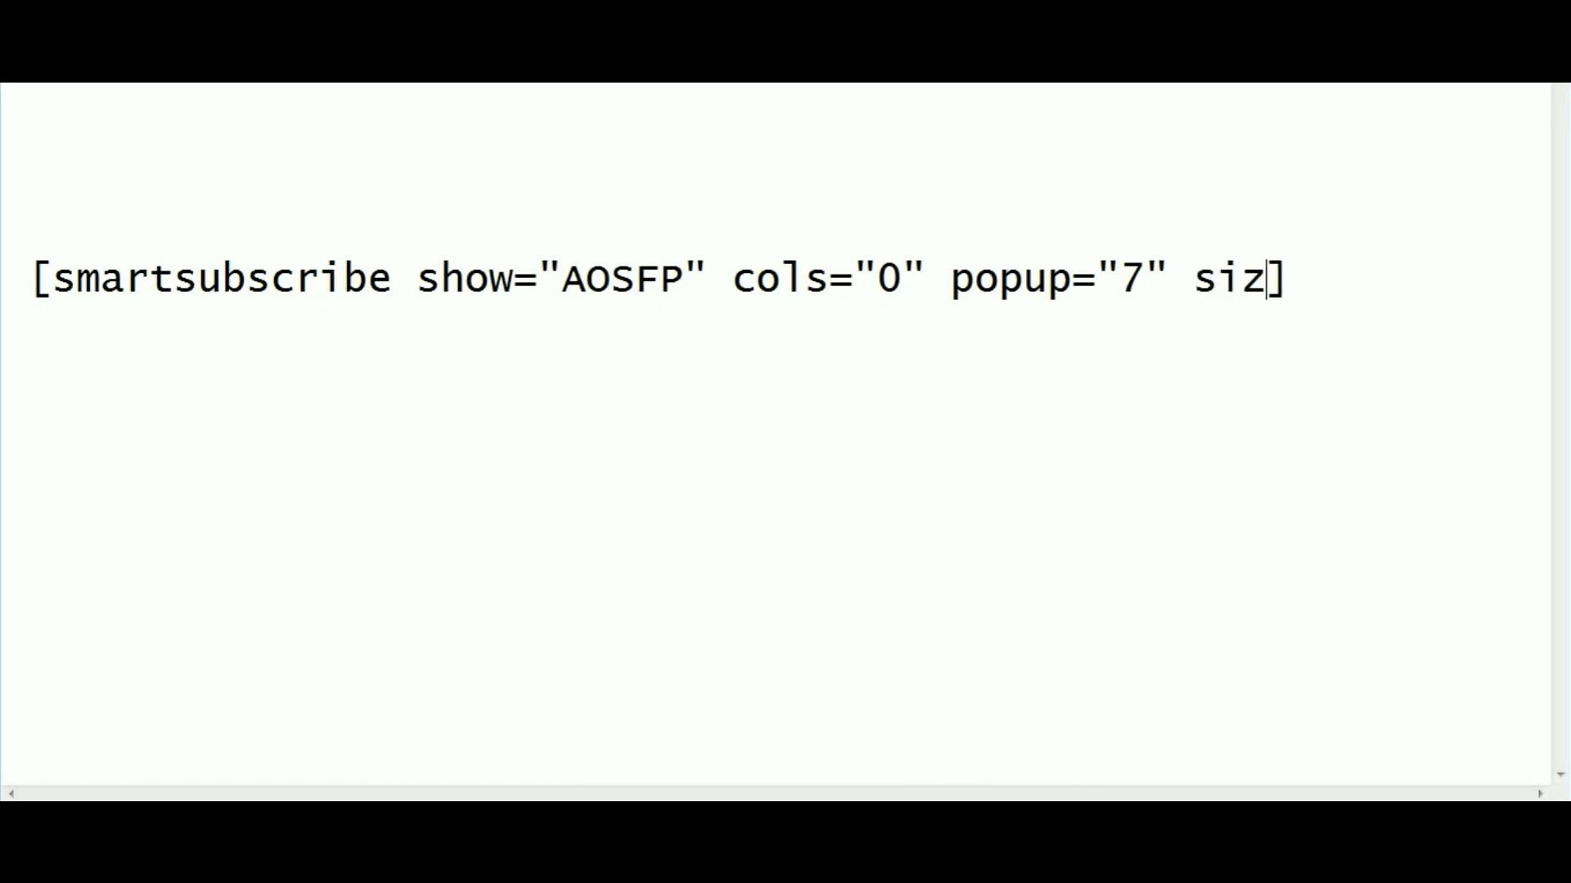
{"action": "type", "text": "=\""}
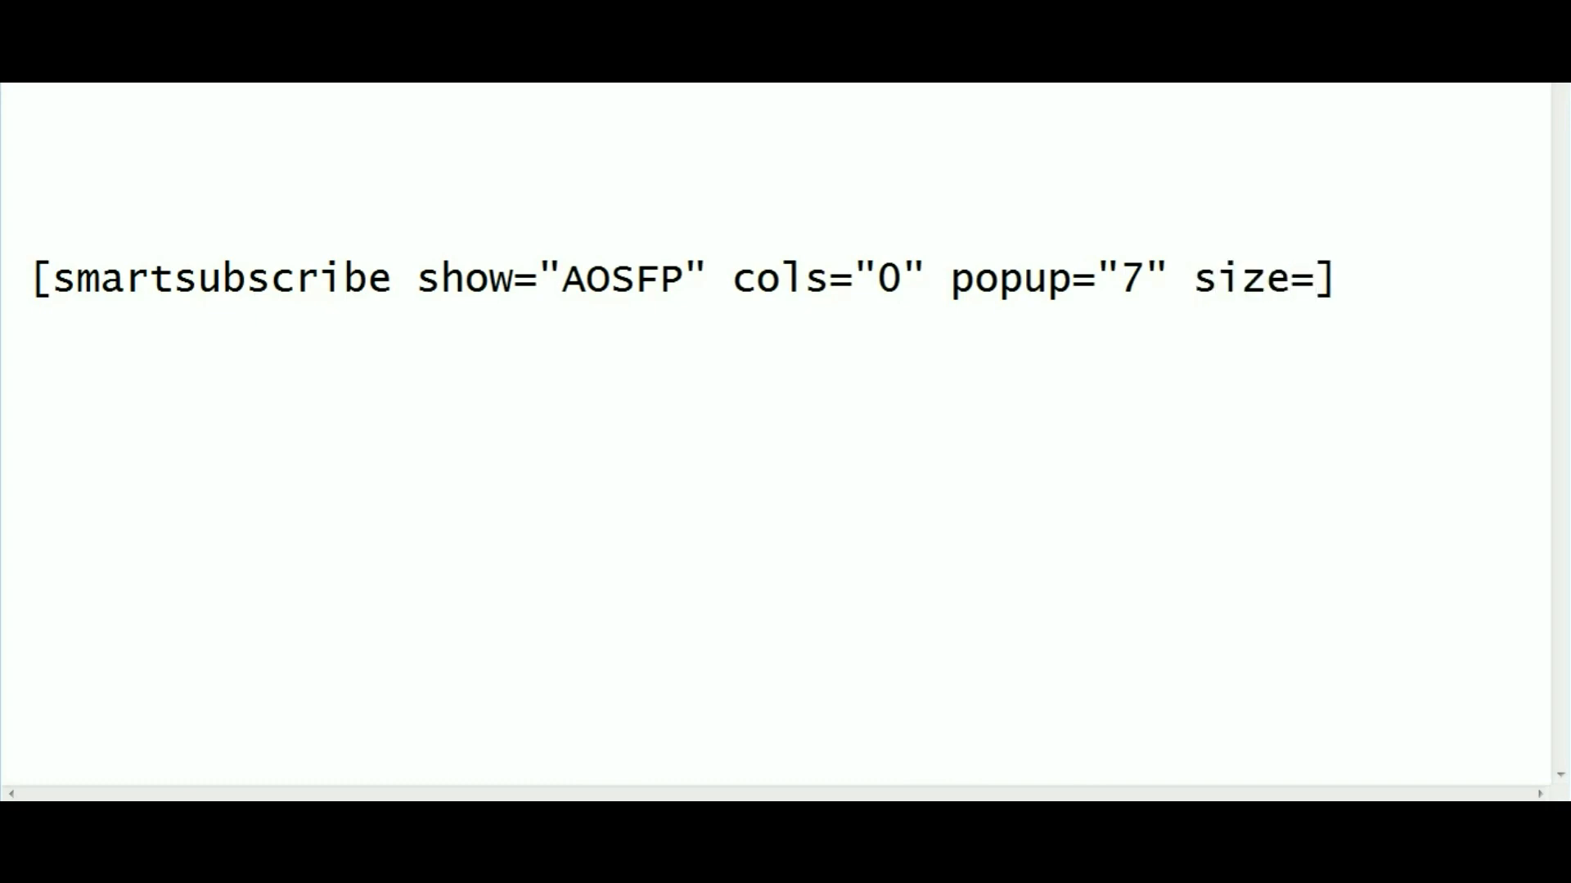
{"action": "type", "text": "small\""}
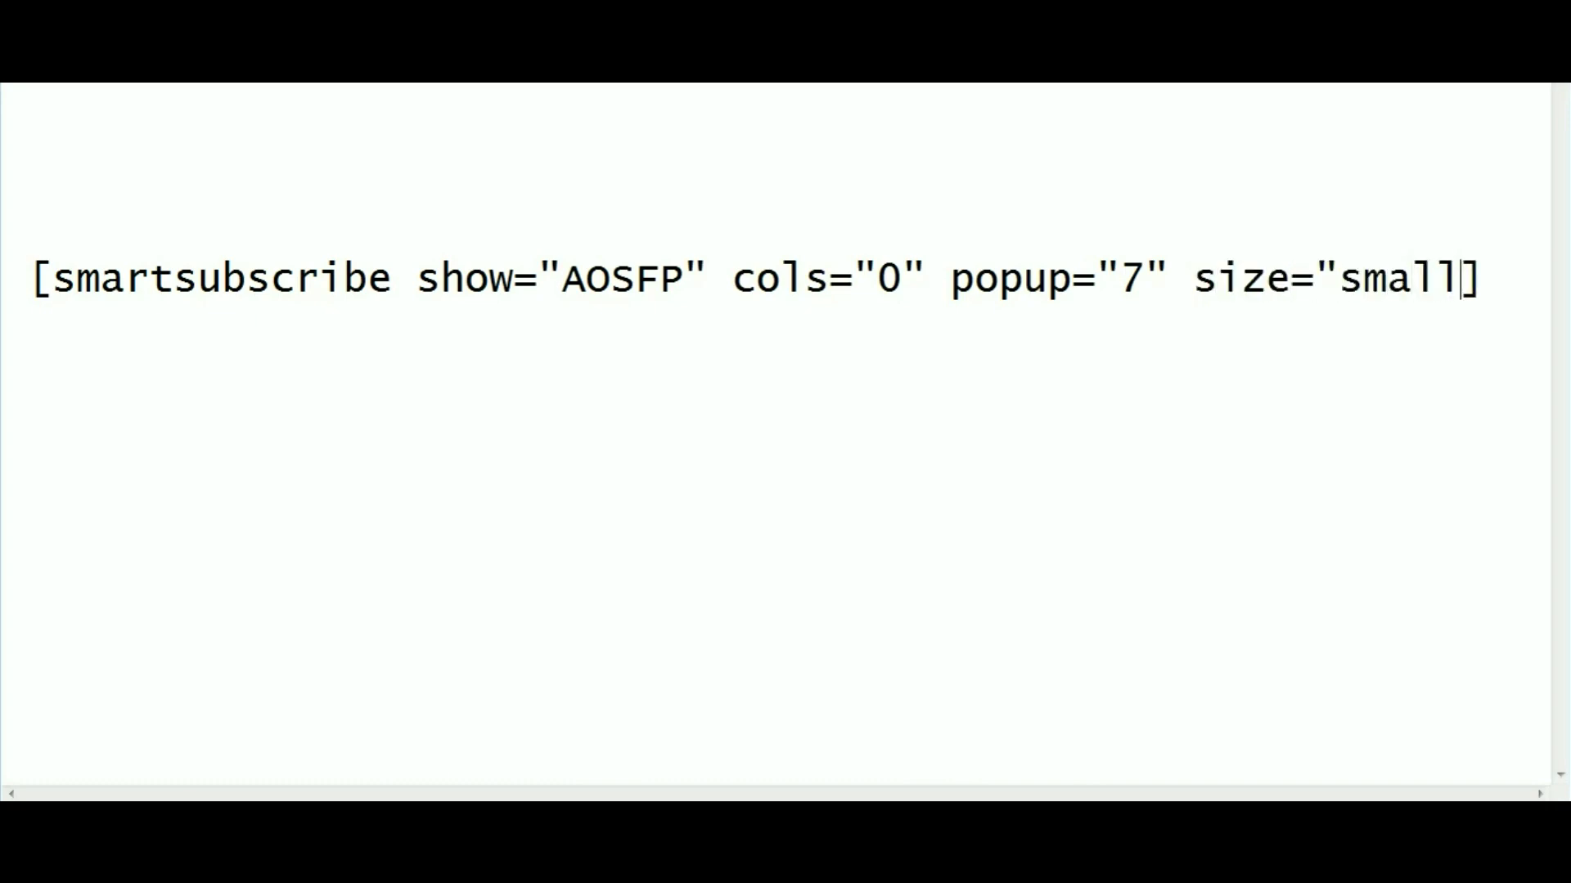
{"action": "key", "text": "Left"}
{"action": "key", "text": "Left"}
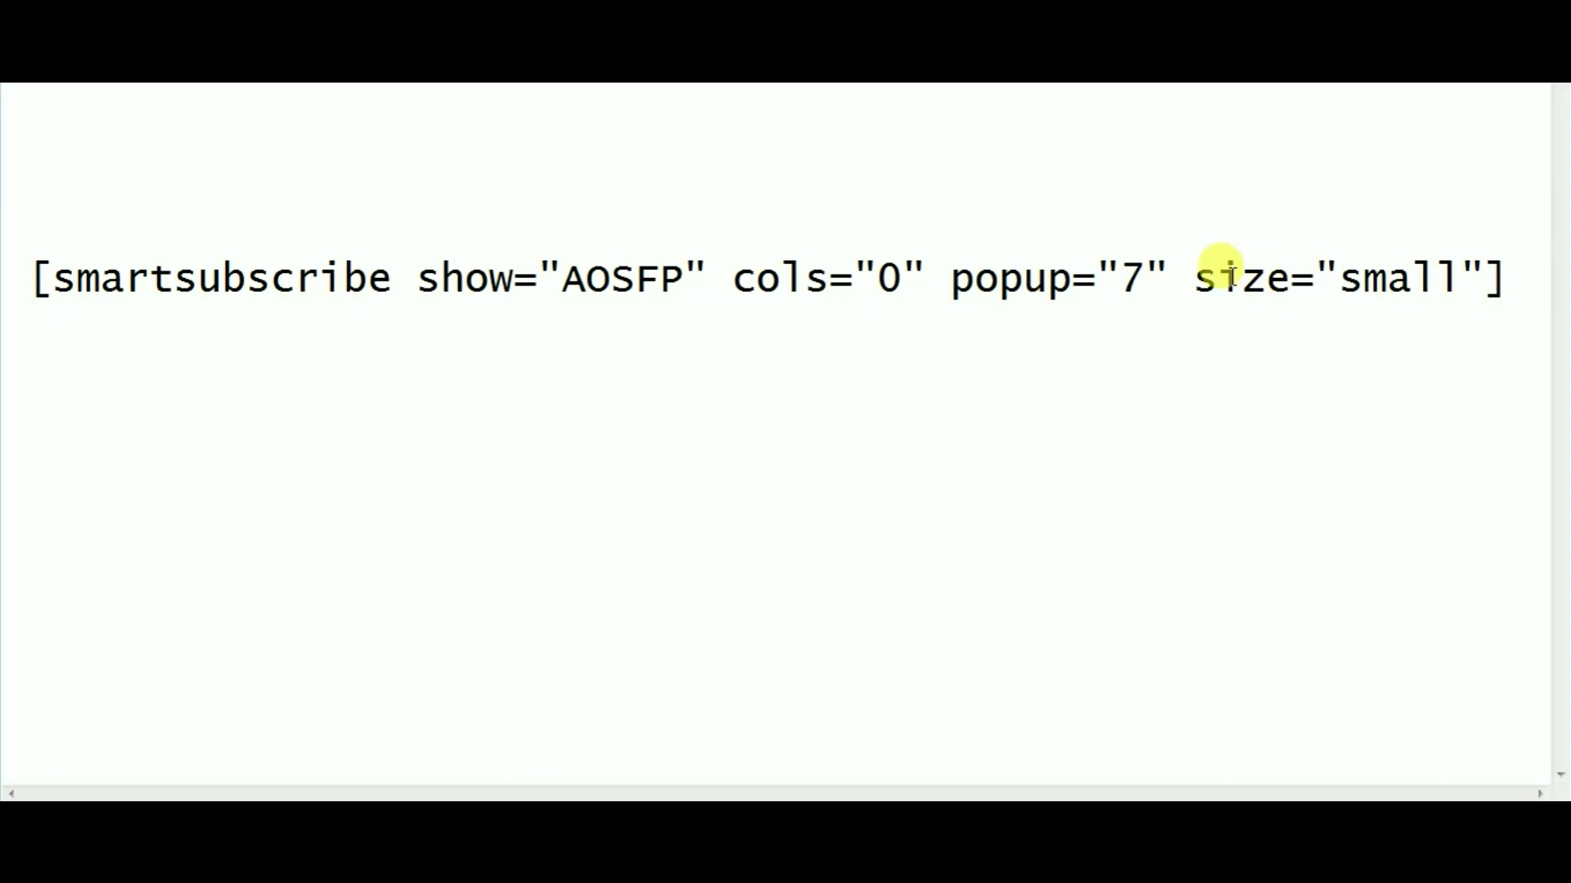
{"action": "left_click", "coordinate": [1509, 272]}
{"action": "key", "text": "ctrl+a"}
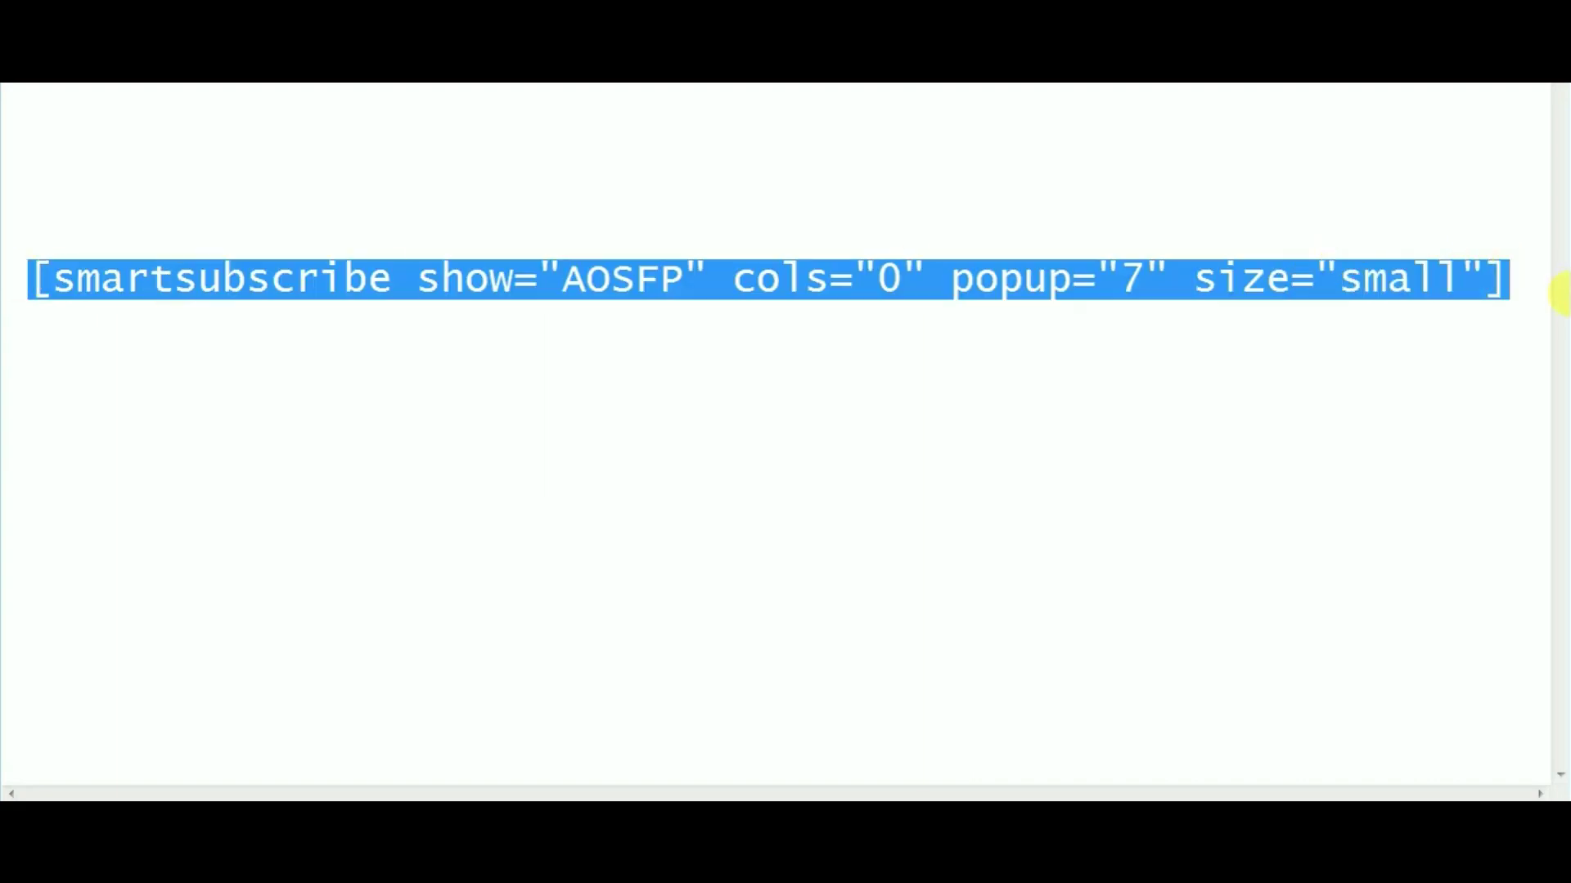